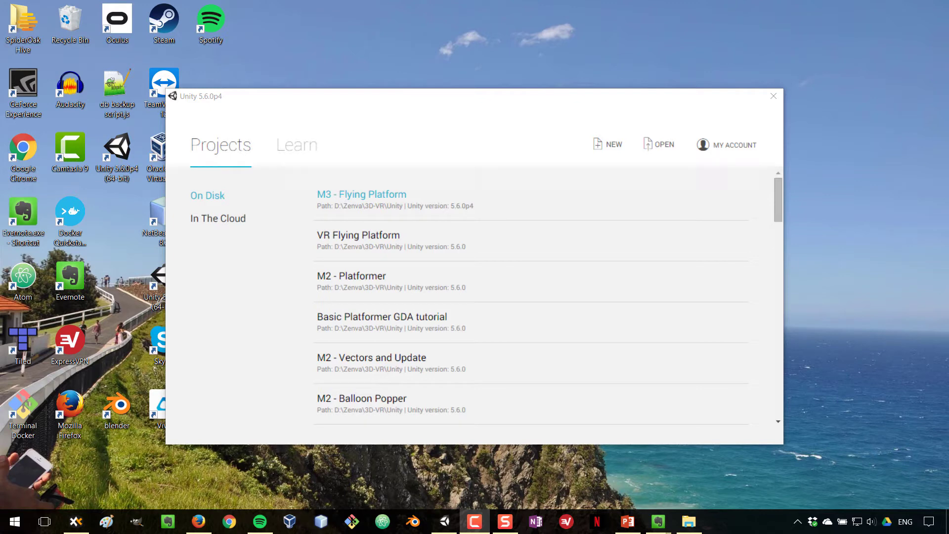
Step: Create a new 3D project named VR Samples
click(607, 144)
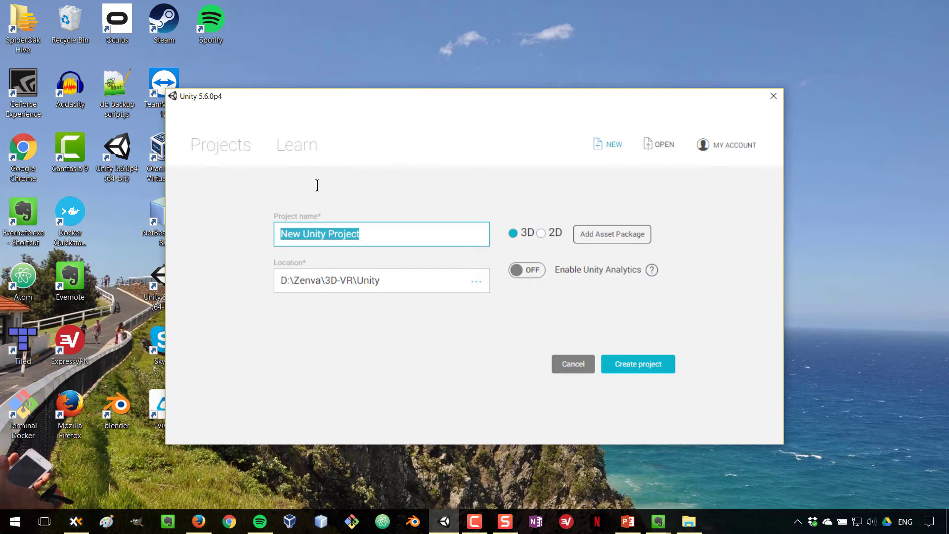
text(VR Samp)
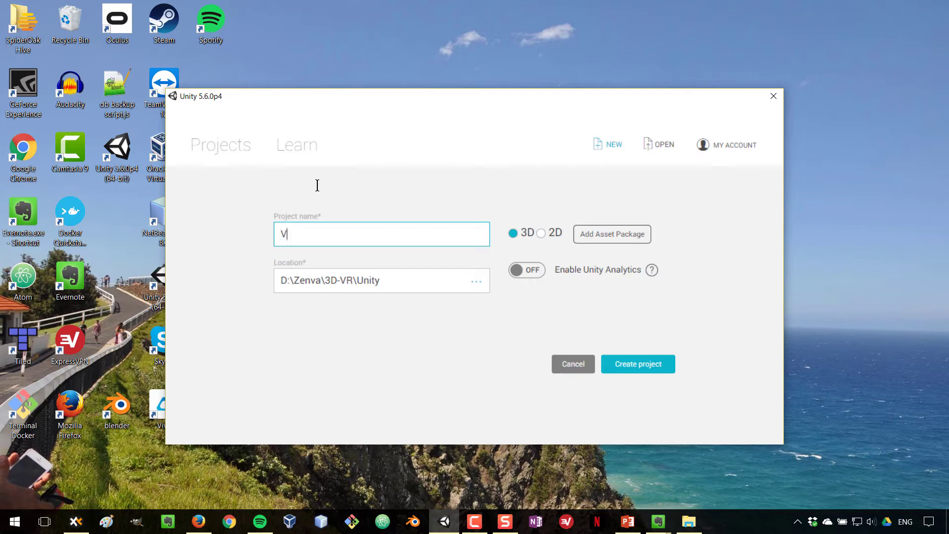
text(les)
click(639, 365)
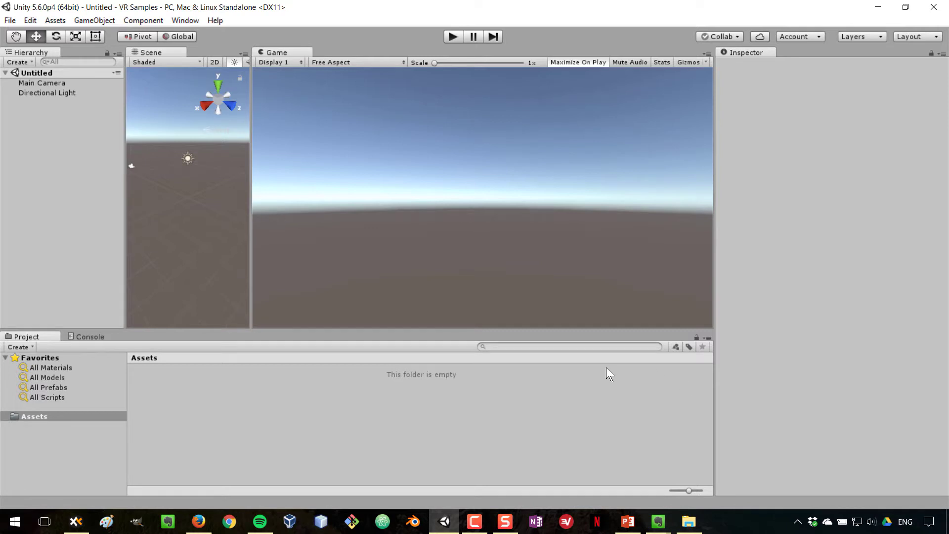
Step: Open the Asset Store in a widened view and search it for "vr samples"
click(184, 20)
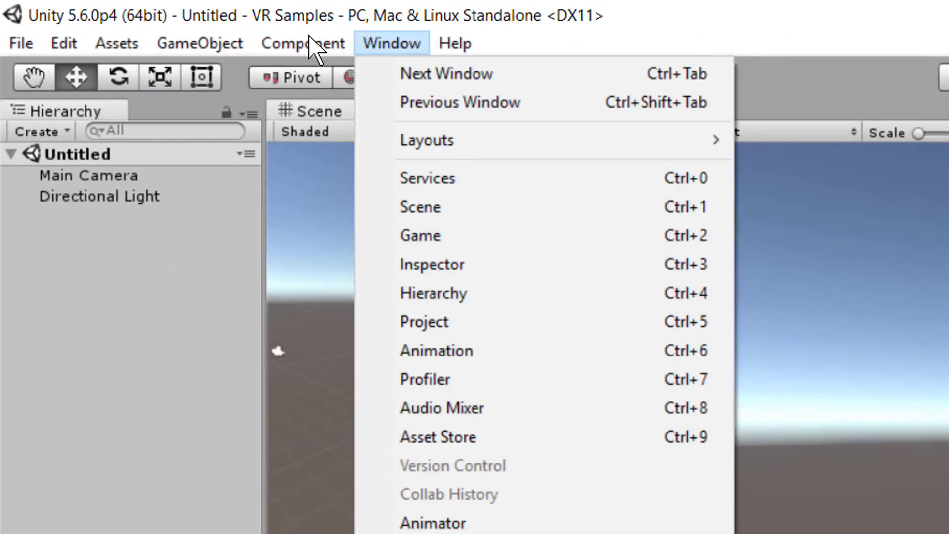
click(518, 437)
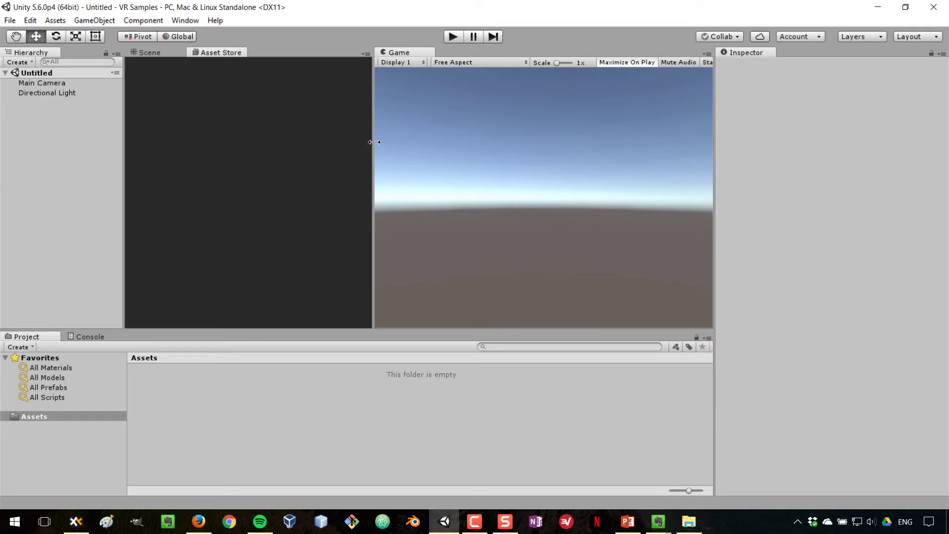
drag(372, 141, 591, 138)
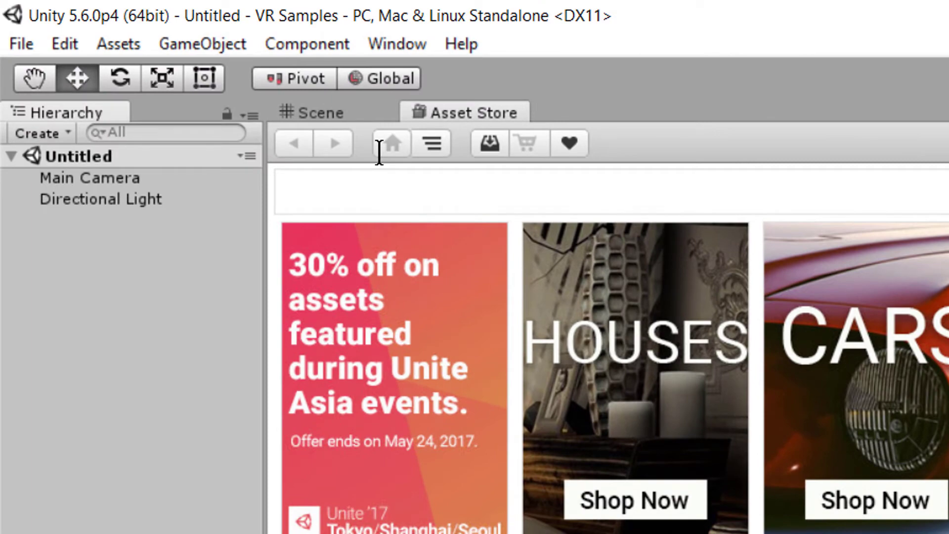
text(vr samples)
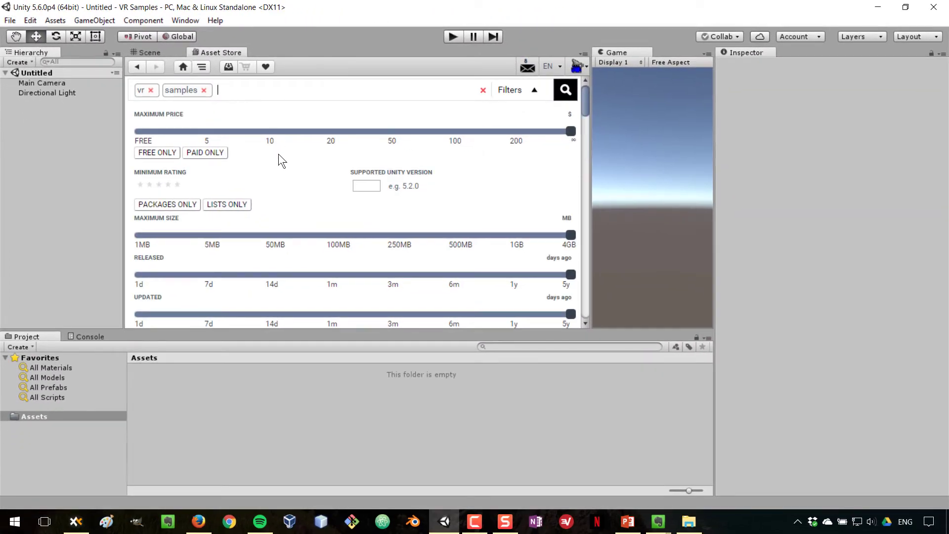
Step: Open the free VR Samples asset by Unity Technologies, update it and accept importing it as a complete project
scroll(280, 162, down, 5)
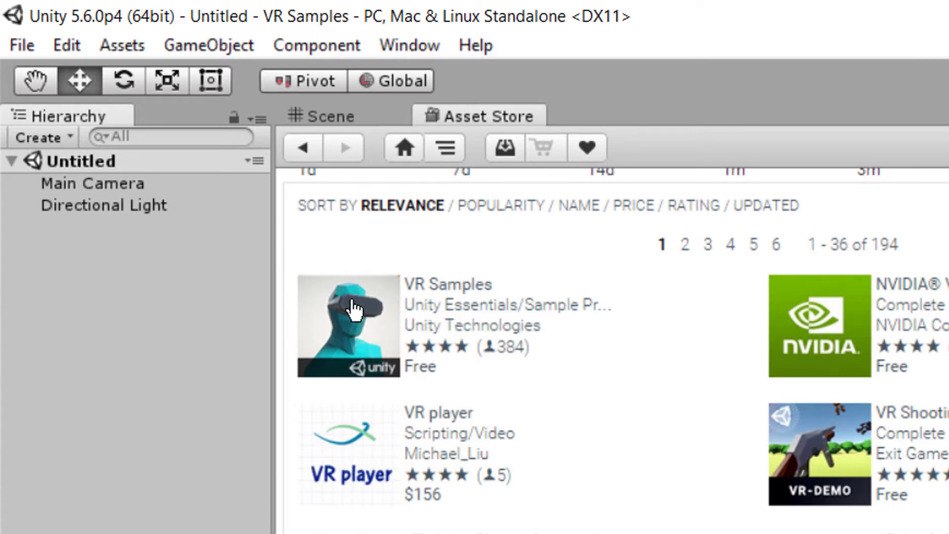
click(360, 316)
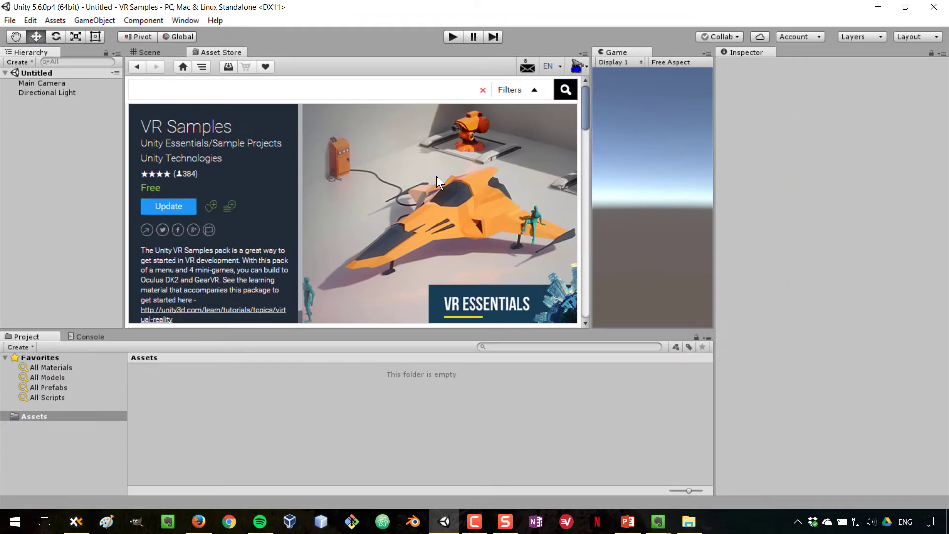
click(172, 211)
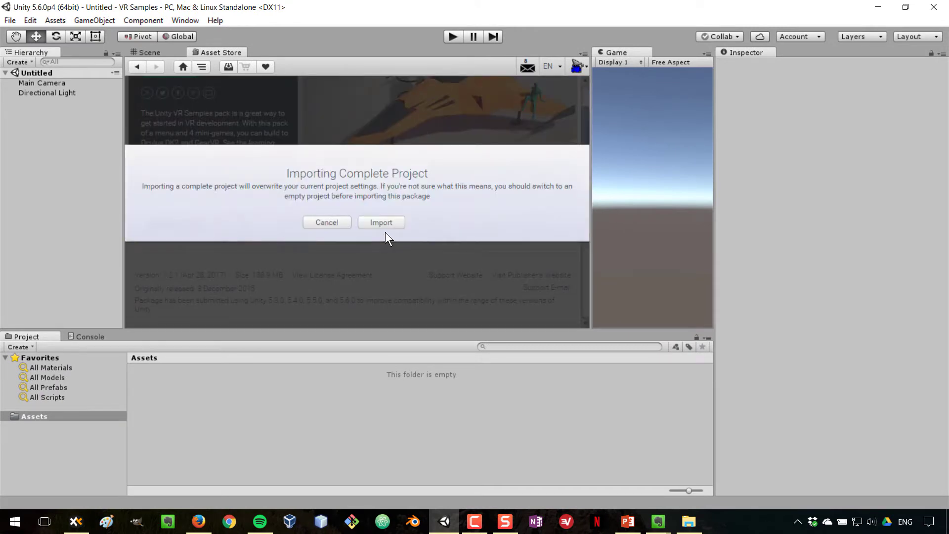
click(381, 222)
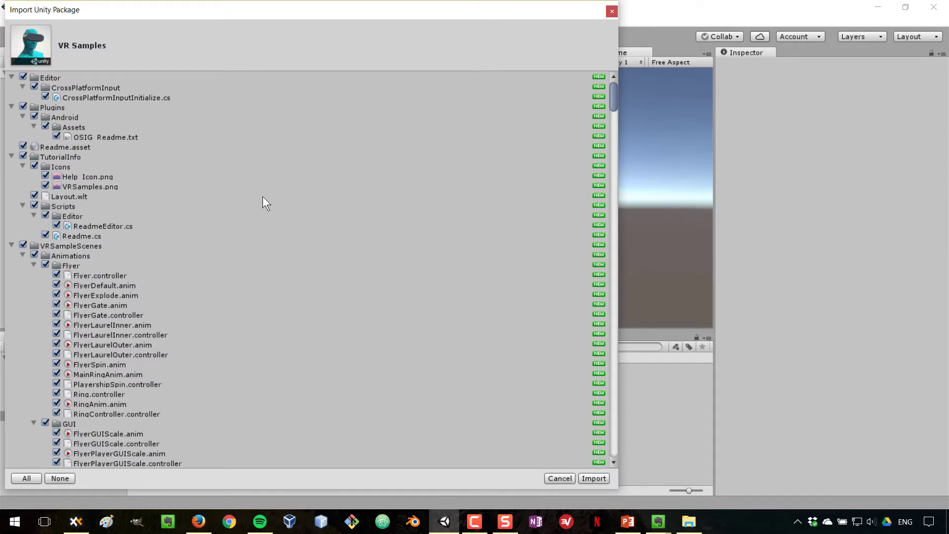
Step: Review the VR Samples package contents and import all of its files
scroll(249, 193, down, 6)
scroll(232, 183, down, 9)
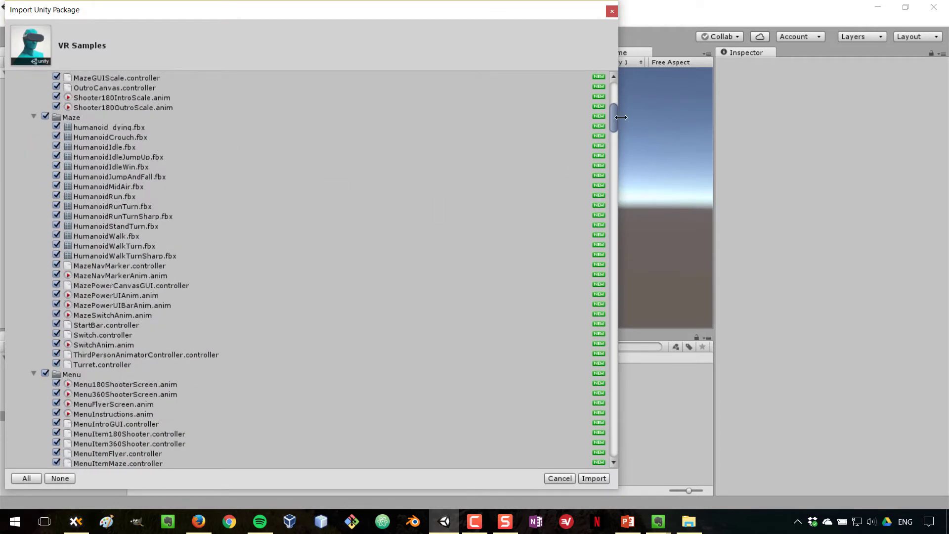
drag(615, 121, 610, 95)
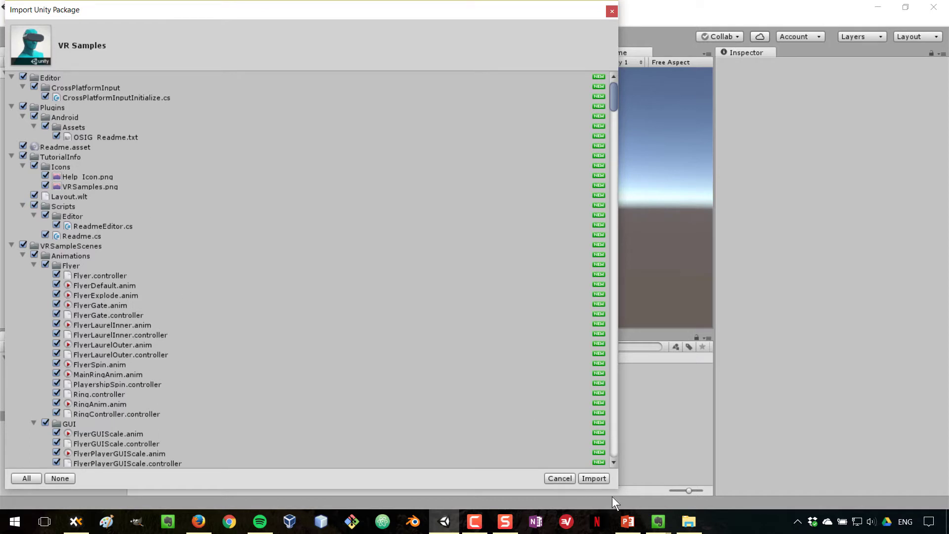
click(594, 478)
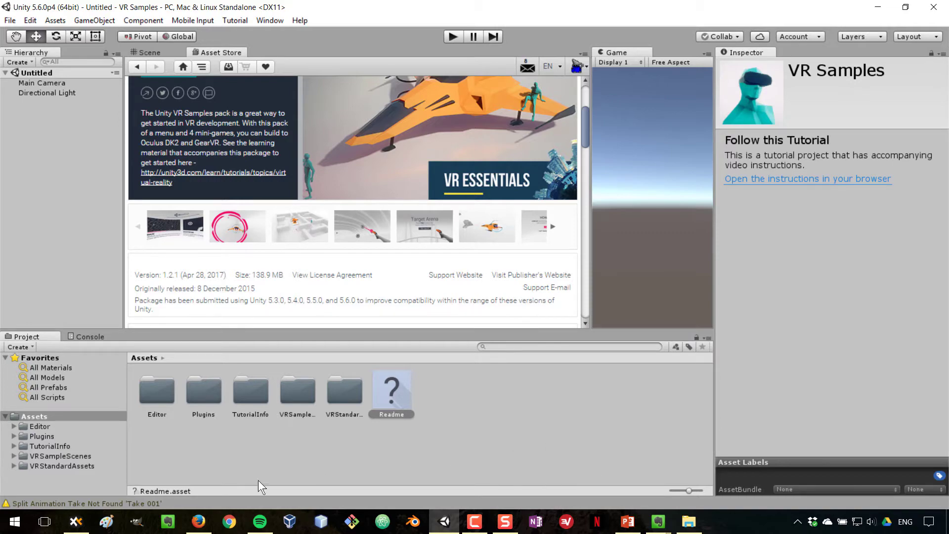
Step: Switch to Firefox to look through the Introduction to VR articles on Unity's Virtual Reality tutorials page, and return to Unity
click(198, 521)
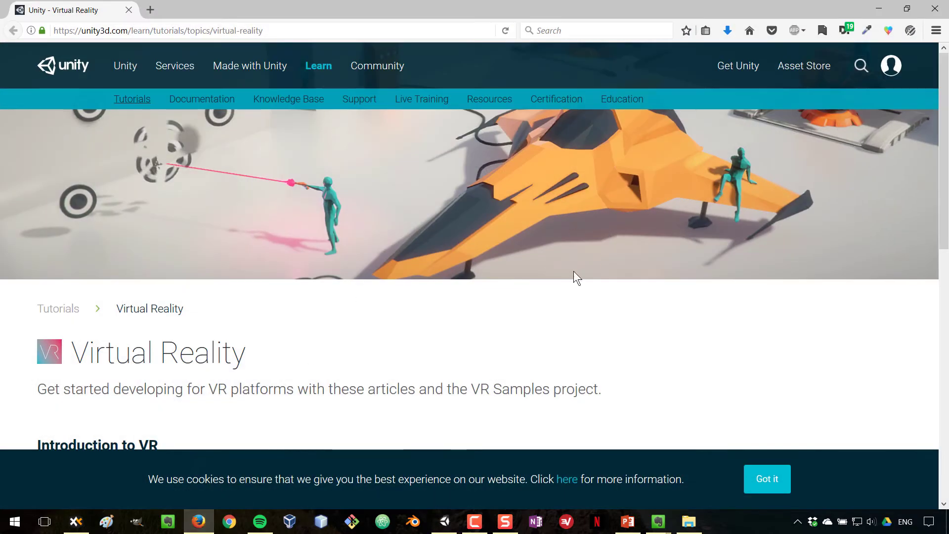
scroll(553, 287, down, 4)
scroll(563, 229, down, 1)
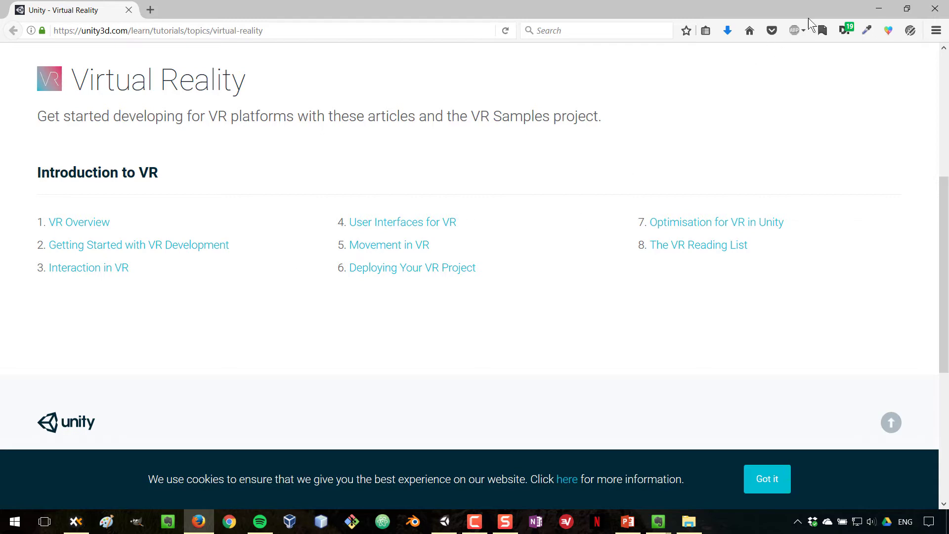
click(879, 9)
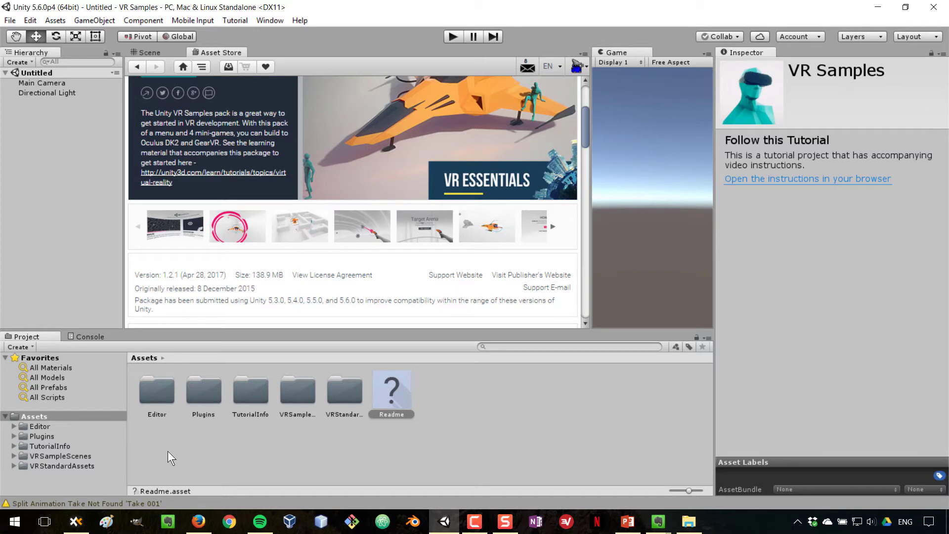
Step: Open the MainMenu scene from the VRSampleScenes Scenes folder and enlarge the Game view to show it
click(162, 356)
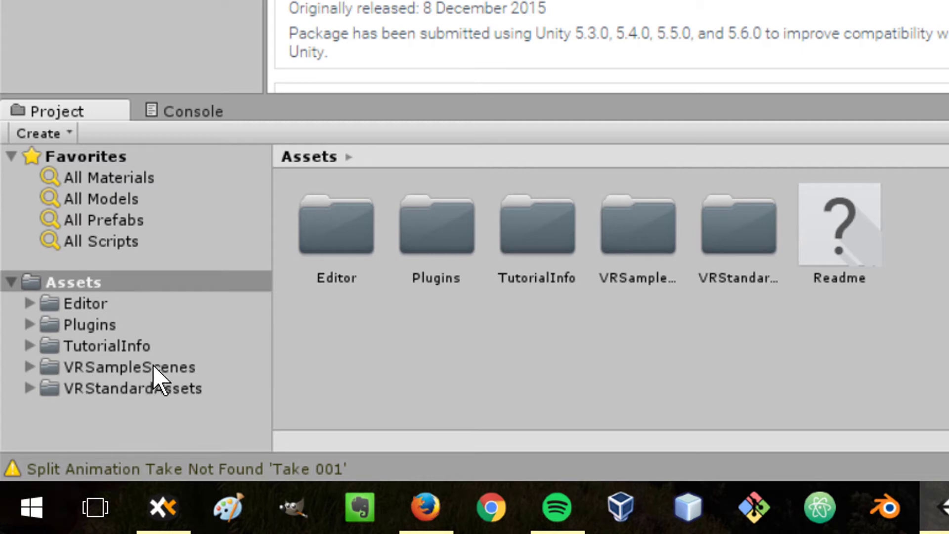
click(126, 369)
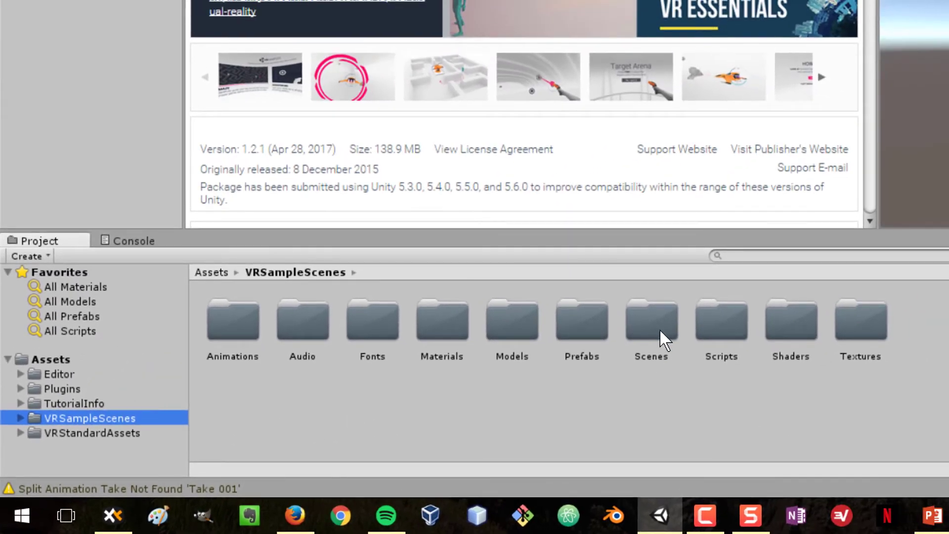
double_click(661, 330)
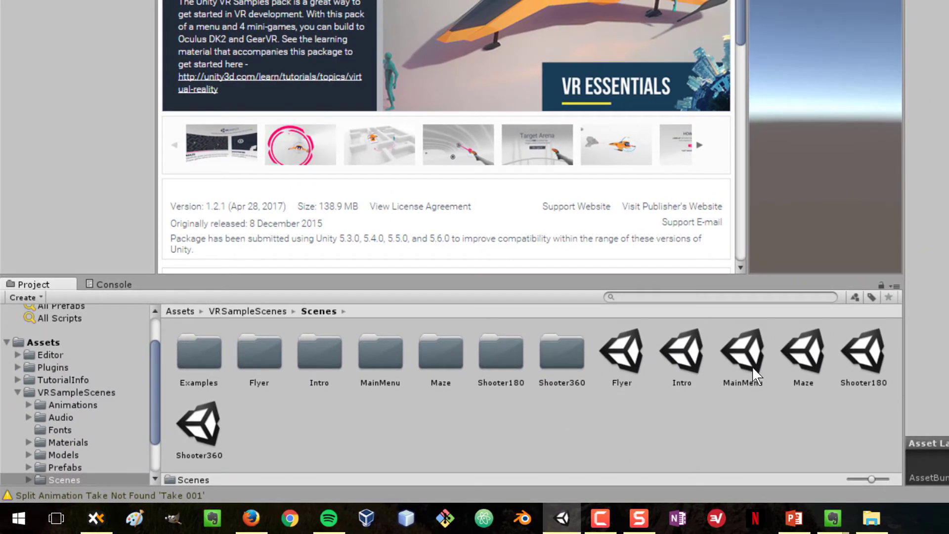
click(744, 363)
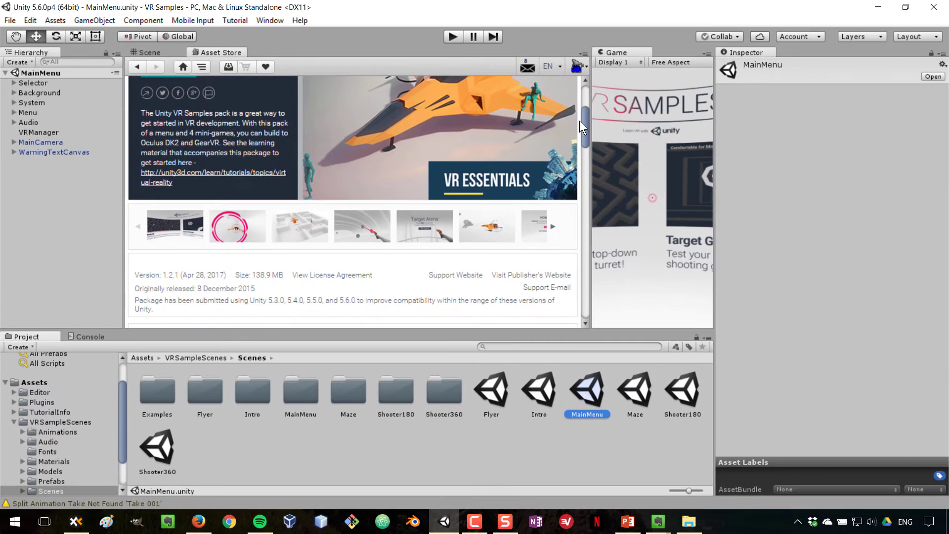
drag(591, 126, 375, 143)
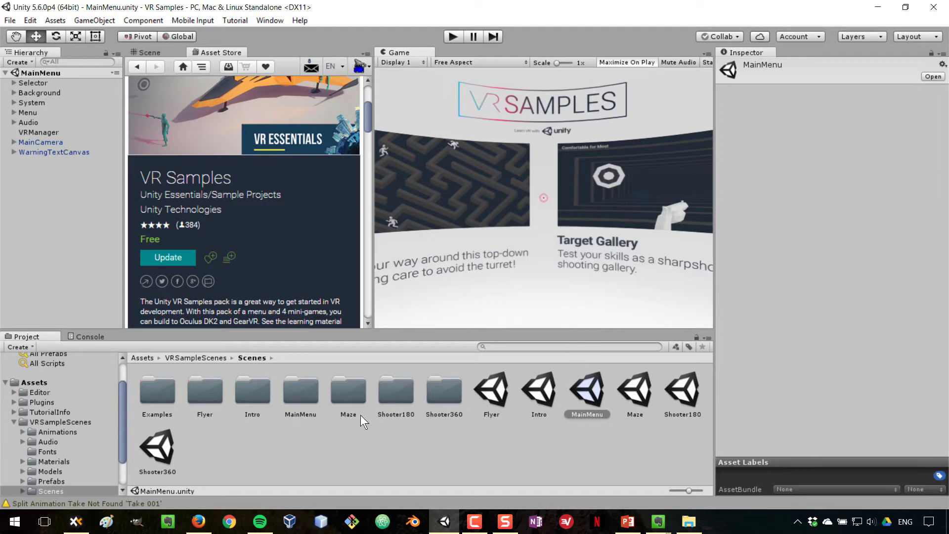
click(524, 448)
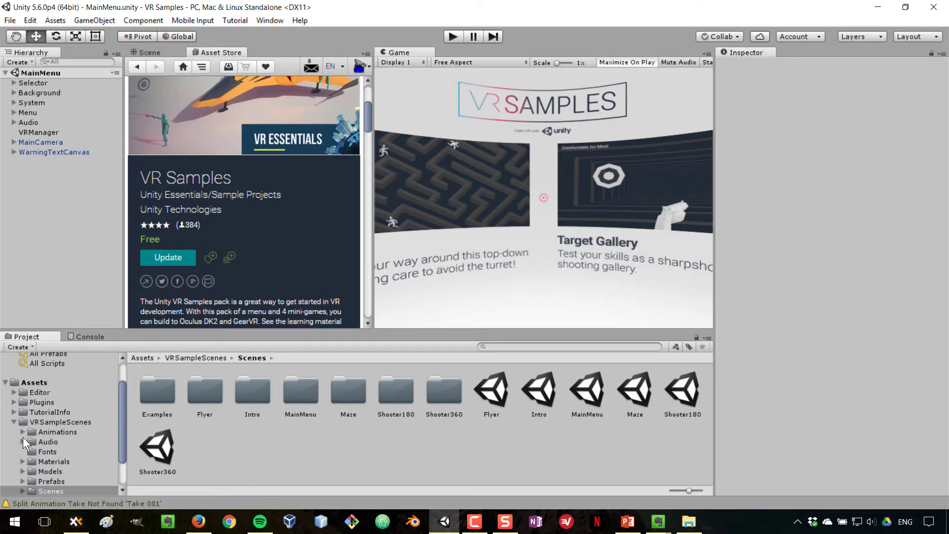
Step: Expand the VRStandardAssets folder and open its Scripts subfolder
scroll(61, 408, down, 2)
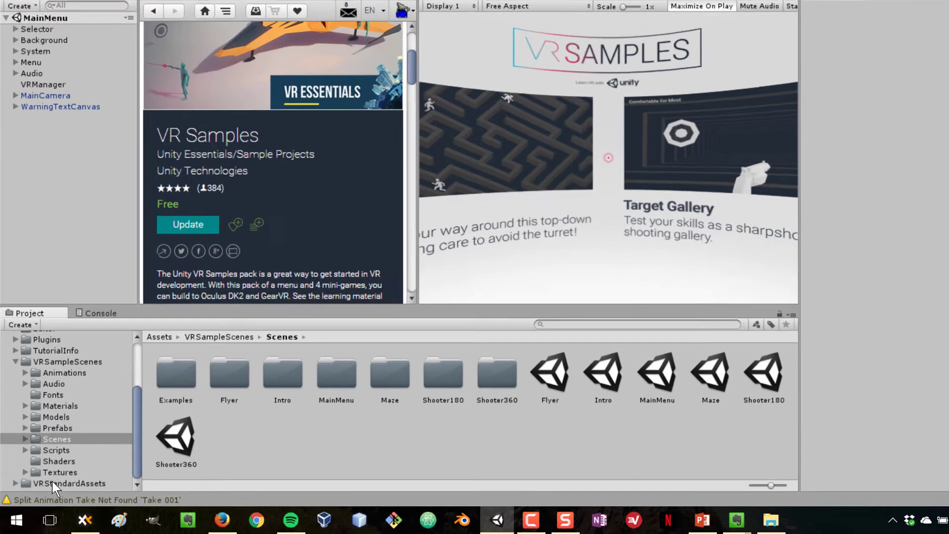
click(54, 488)
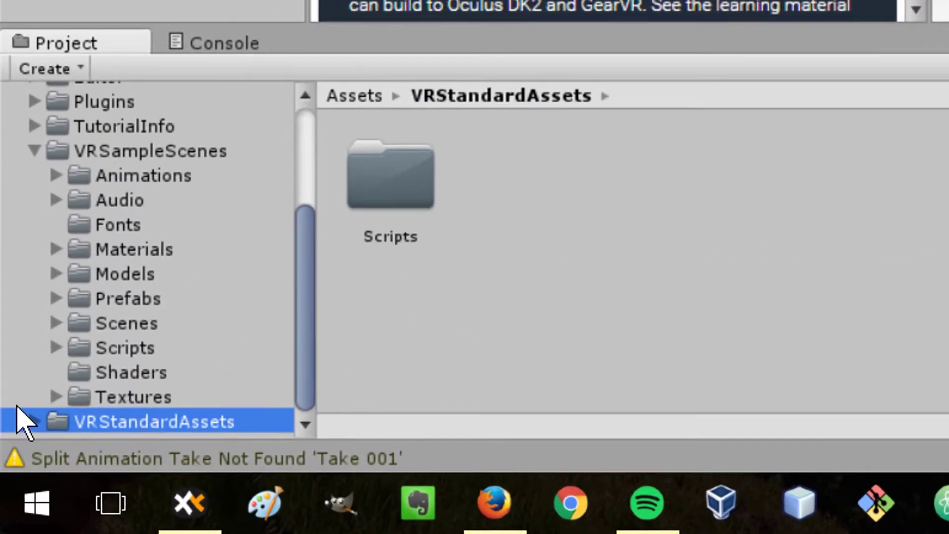
click(30, 420)
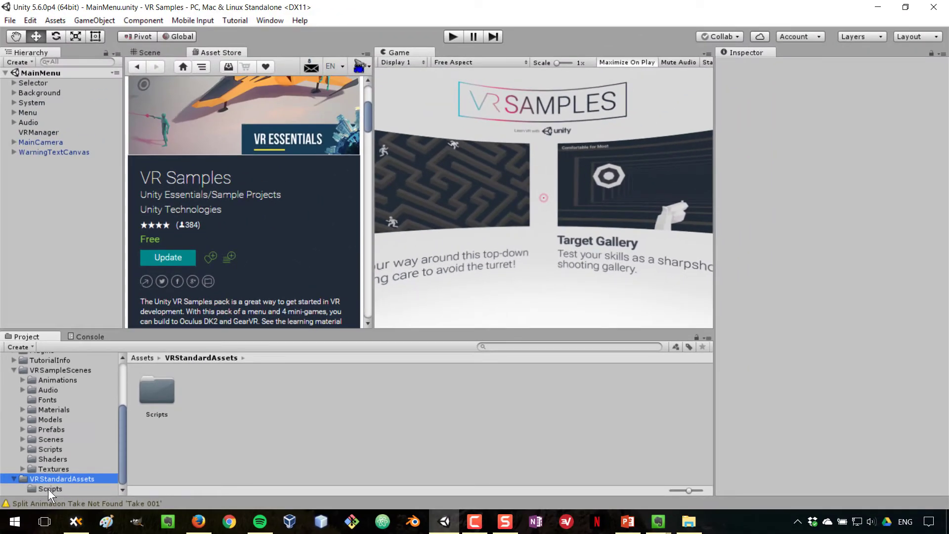
click(49, 487)
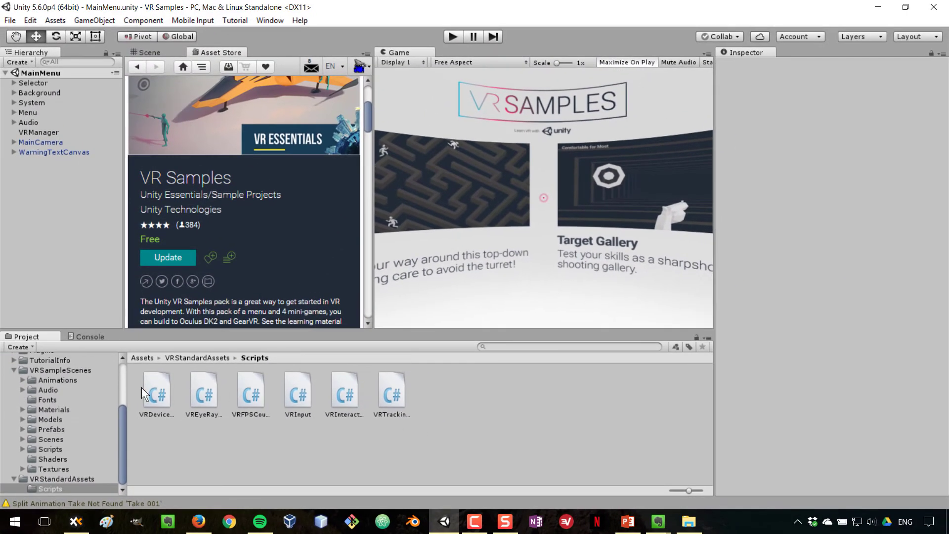
Step: Inspect the first three VR Standard Assets scripts, through VRFPSCounter, and clear the selection
click(156, 393)
click(205, 393)
click(262, 398)
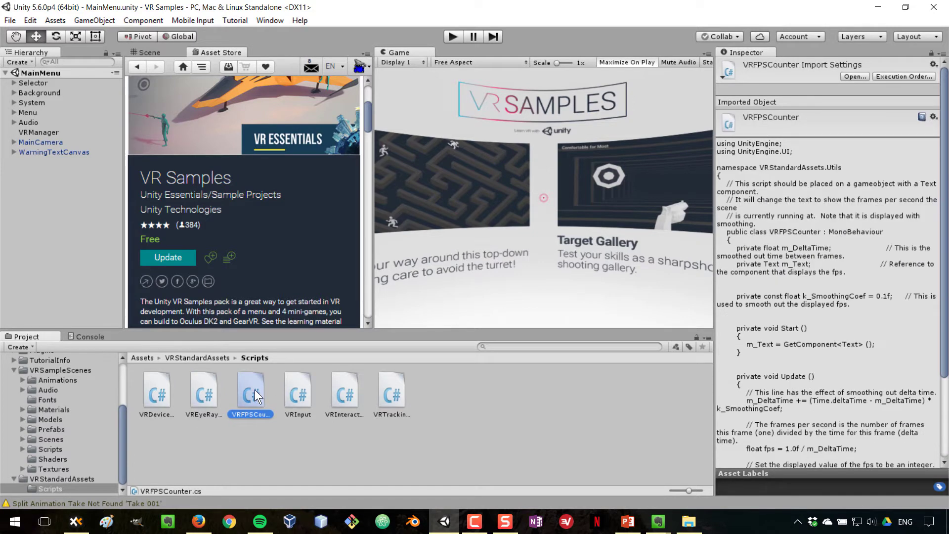
click(275, 358)
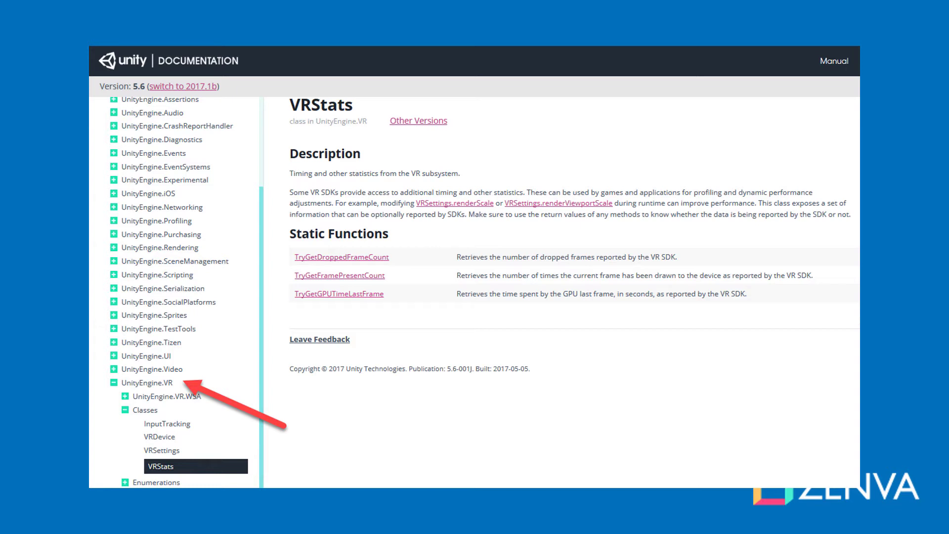
Step: Leave the slide show and switch to the VR Standard Assets page in OneNote
click(917, 499)
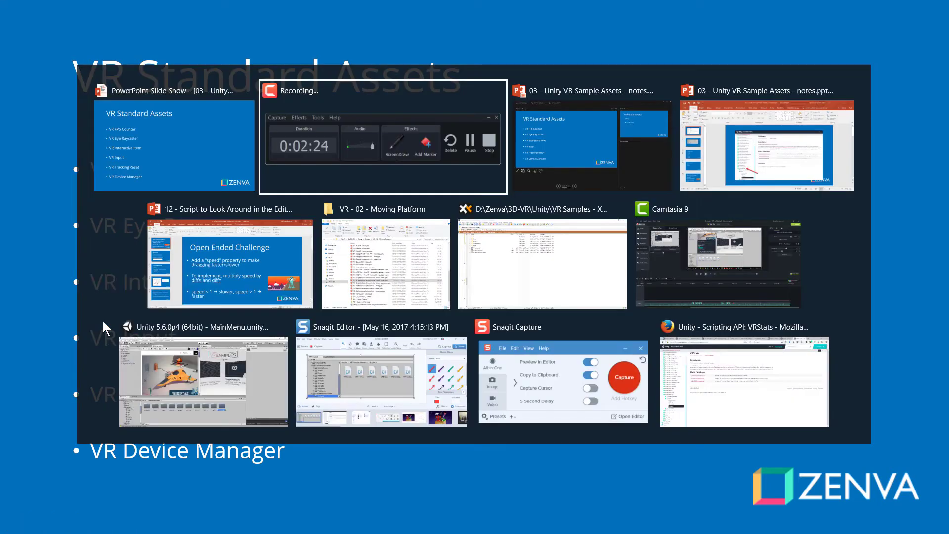
key(alt+Tab)
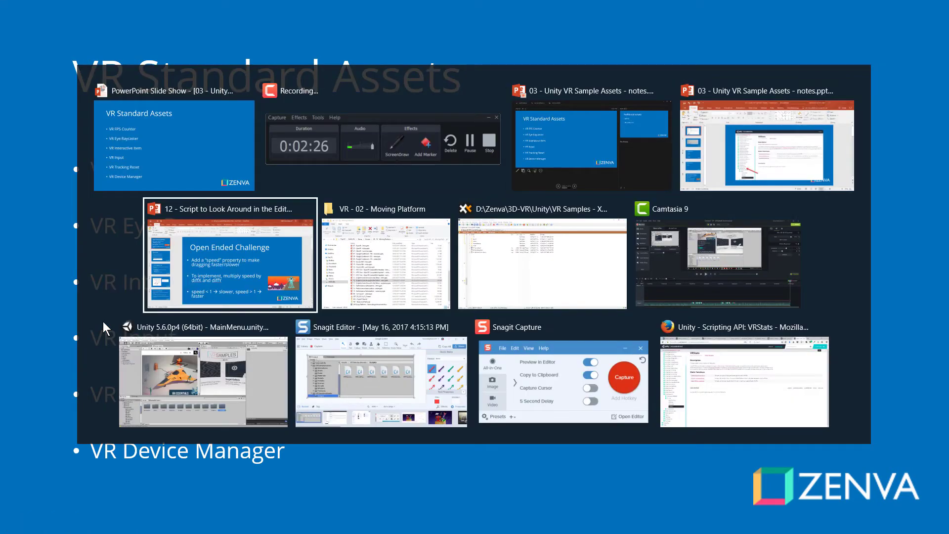
key(Escape)
key(alt+Tab)
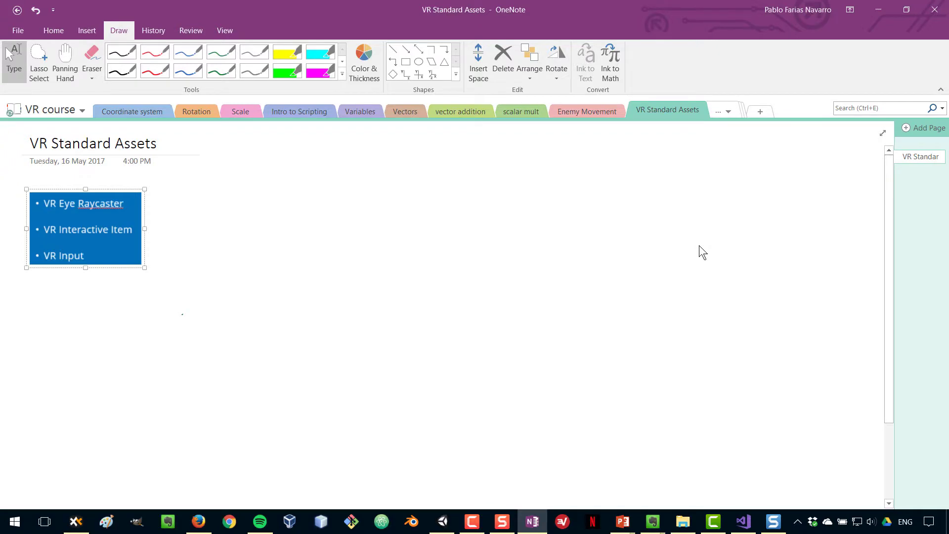
Step: Sketch a hatched headset in green ink with a long gaze line extending from it, and tick VR Eye Raycaster
click(221, 71)
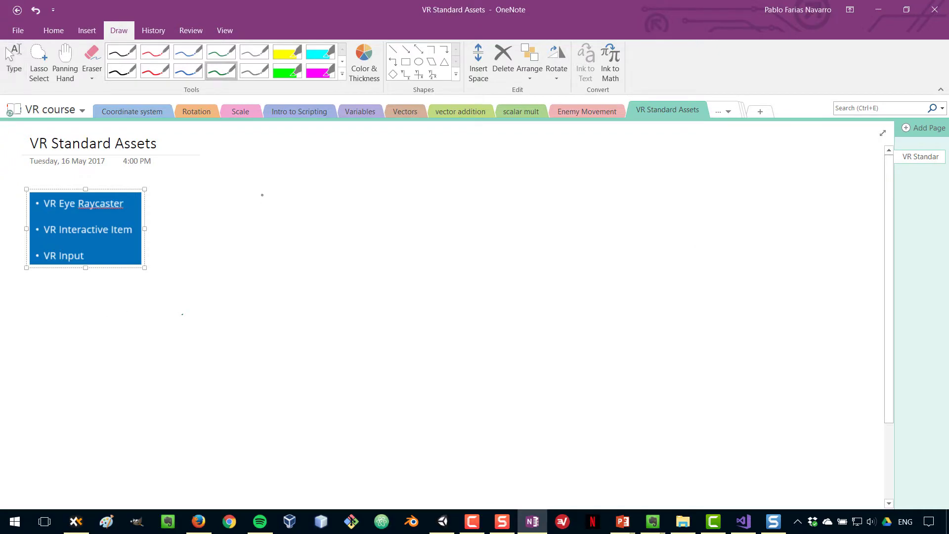
mouse_move(245, 191)
mouse_down()
mouse_move(296, 197)
mouse_move(272, 199)
mouse_move(275, 208)
mouse_move(268, 183)
mouse_move(288, 183)
mouse_move(290, 196)
mouse_up()
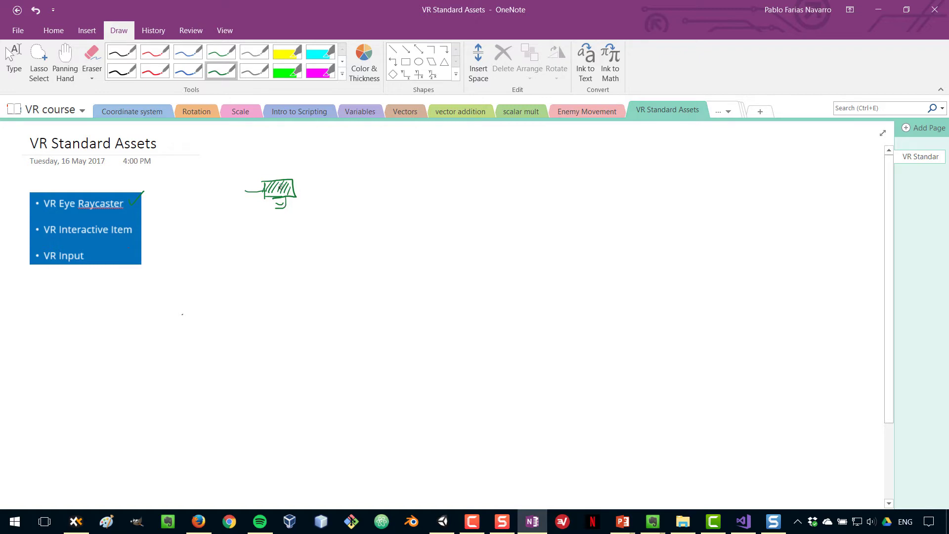
drag(280, 187, 393, 195)
Step: Sketch a cube in red ink at the far end of the headset's gaze line
click(154, 71)
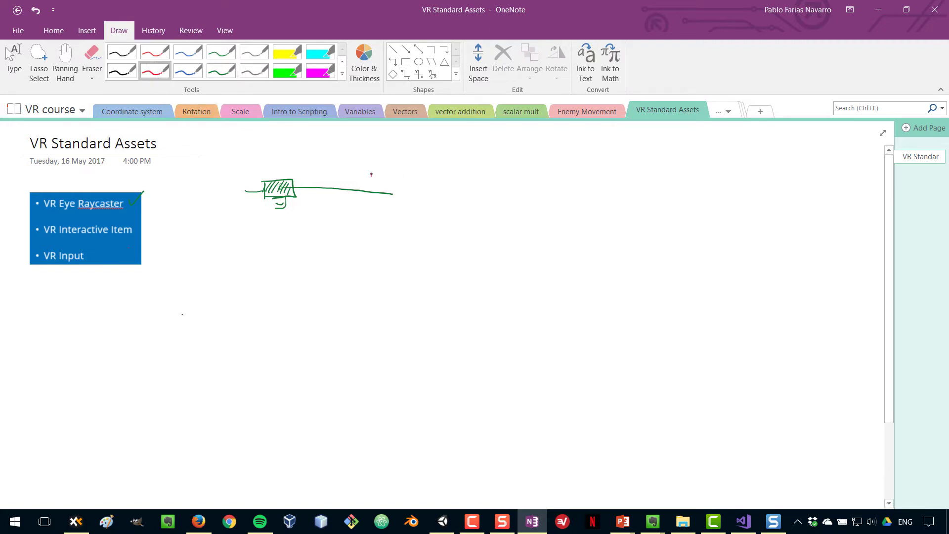
mouse_move(371, 175)
mouse_down()
mouse_move(366, 210)
mouse_move(392, 194)
mouse_move(367, 208)
mouse_up()
mouse_move(377, 171)
mouse_down()
mouse_move(415, 172)
mouse_move(403, 188)
mouse_move(429, 191)
mouse_move(379, 217)
mouse_up()
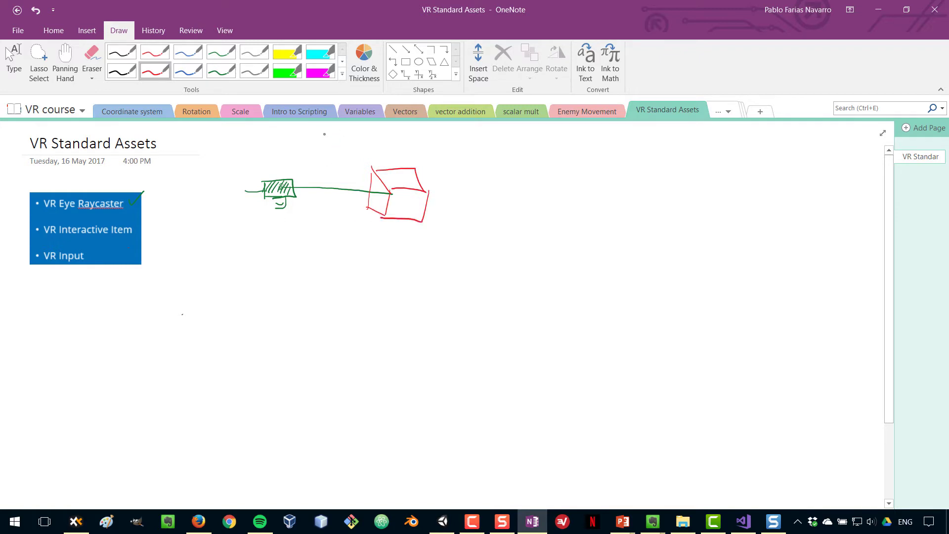
Step: Handwrite "gaze-based interaction" in red ink above the headset and cube sketch
mouse_move(323, 138)
mouse_down()
mouse_move(369, 134)
mouse_move(385, 145)
mouse_up()
click(361, 142)
drag(390, 136, 395, 142)
drag(405, 140, 438, 147)
drag(443, 131, 444, 147)
drag(447, 143, 462, 147)
drag(464, 142, 477, 146)
drag(484, 131, 494, 147)
drag(499, 142, 498, 146)
drag(507, 144, 516, 147)
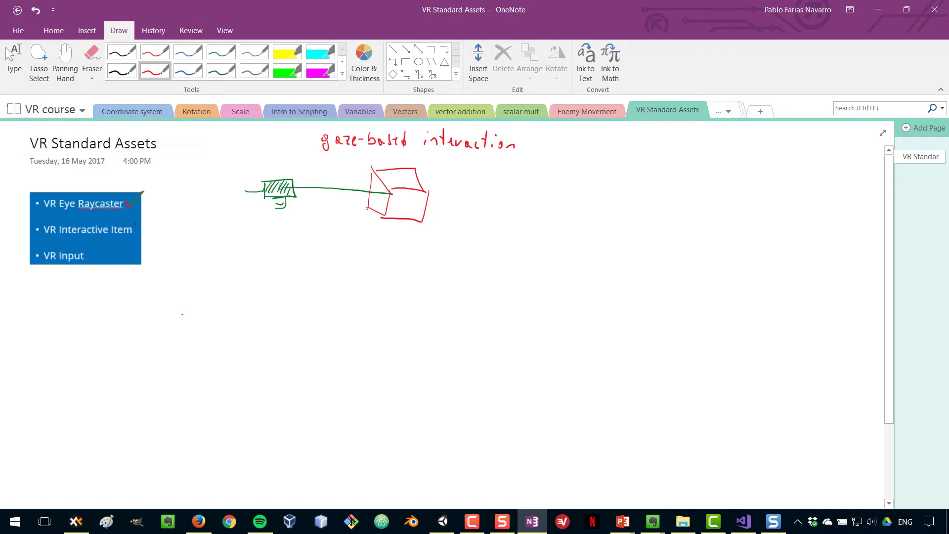
Step: Tick VR Interactive Item in red ink and circle the red cube in black
drag(135, 224, 149, 215)
click(121, 71)
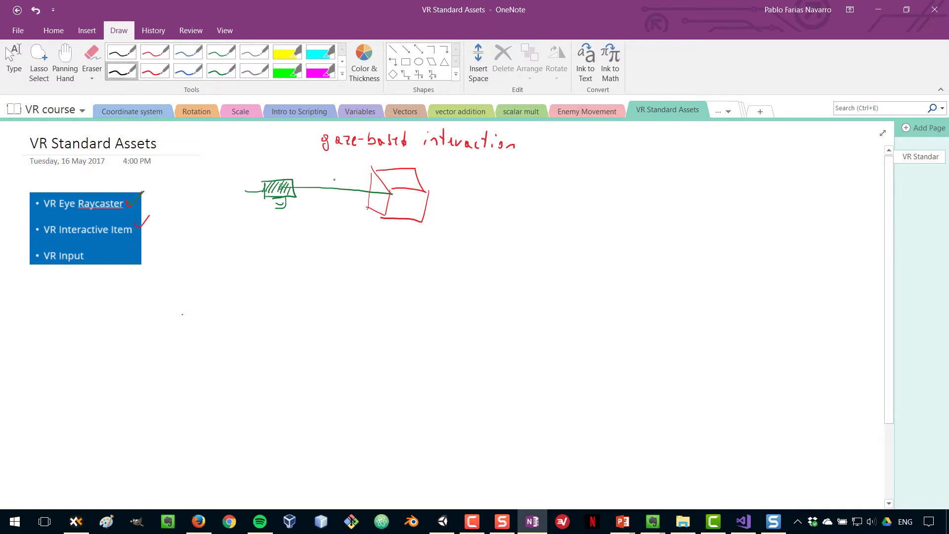
mouse_move(440, 205)
mouse_down()
mouse_move(426, 165)
mouse_move(357, 220)
mouse_move(384, 161)
mouse_up()
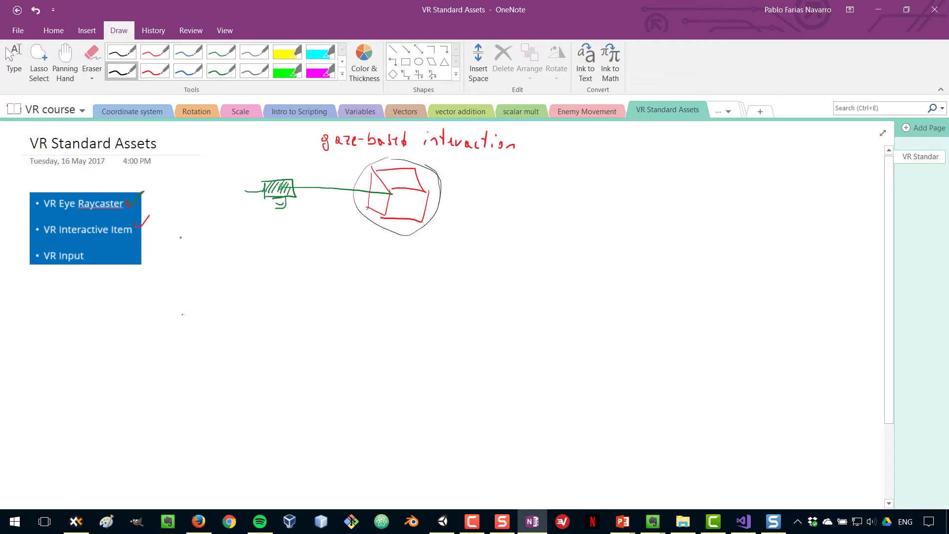
Step: Draw a black curved arrow from VR Eye Raycaster to VR Interactive Item, and tick VR Input in red
mouse_move(148, 200)
mouse_down()
mouse_move(160, 203)
mouse_move(157, 223)
mouse_move(165, 223)
mouse_up()
click(155, 71)
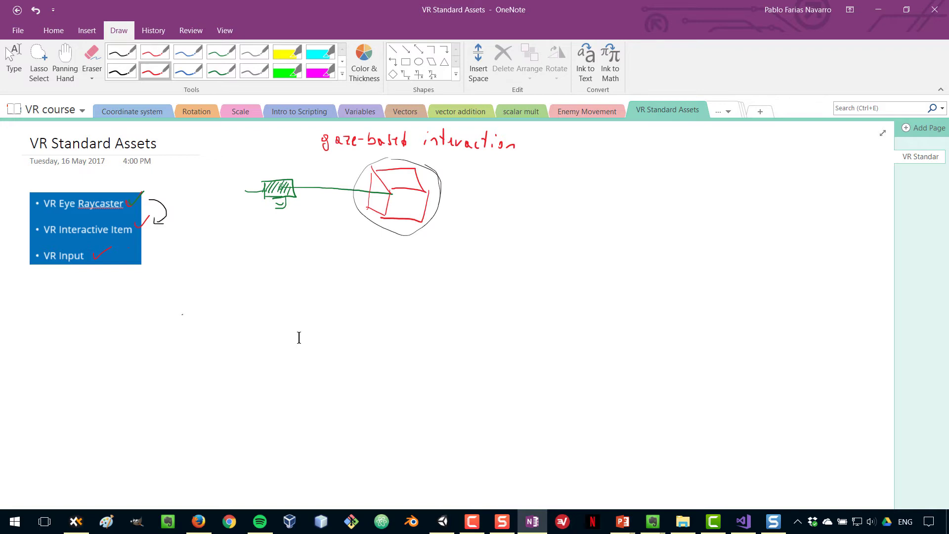
key(Escape)
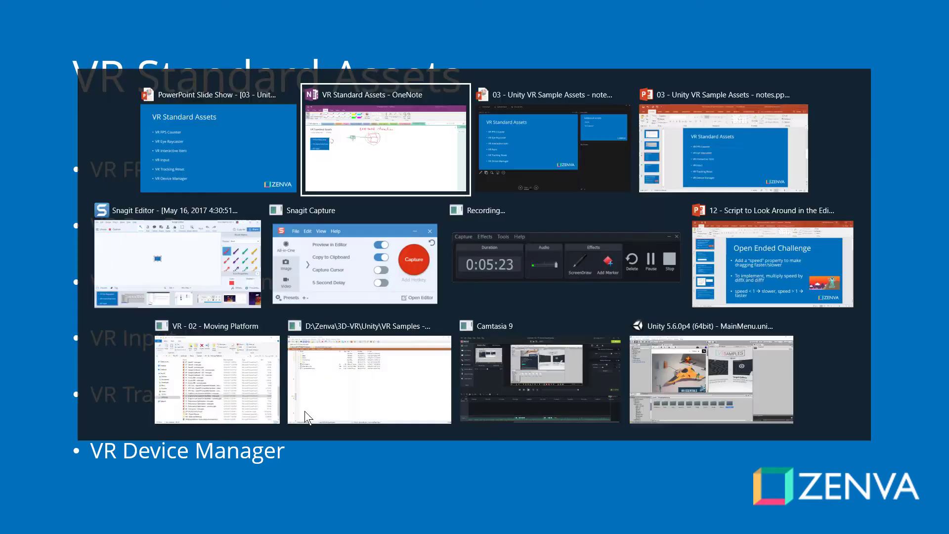
Step: Return to OneNote, handwrite "render" in red below the blue script list, and draw a pixel grid underneath the word
key(alt+Tab)
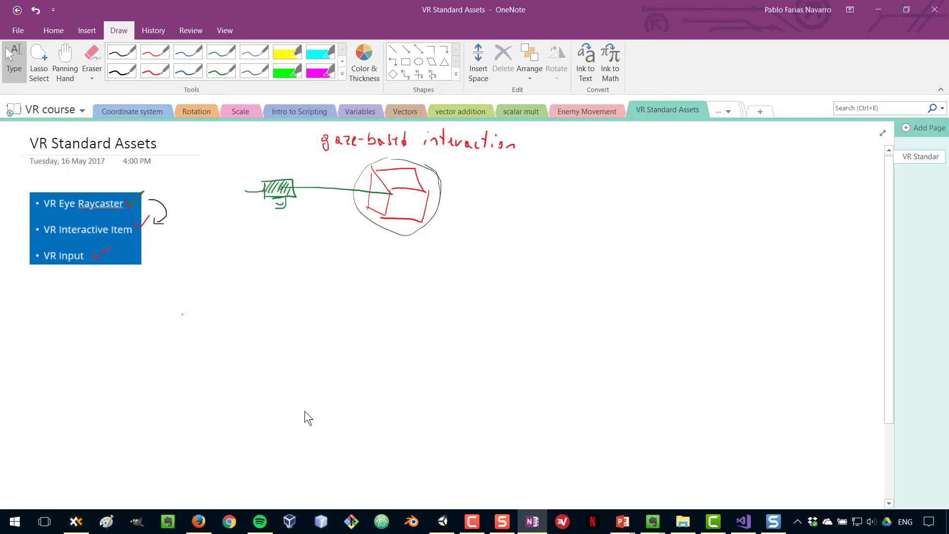
click(155, 70)
drag(55, 306, 119, 309)
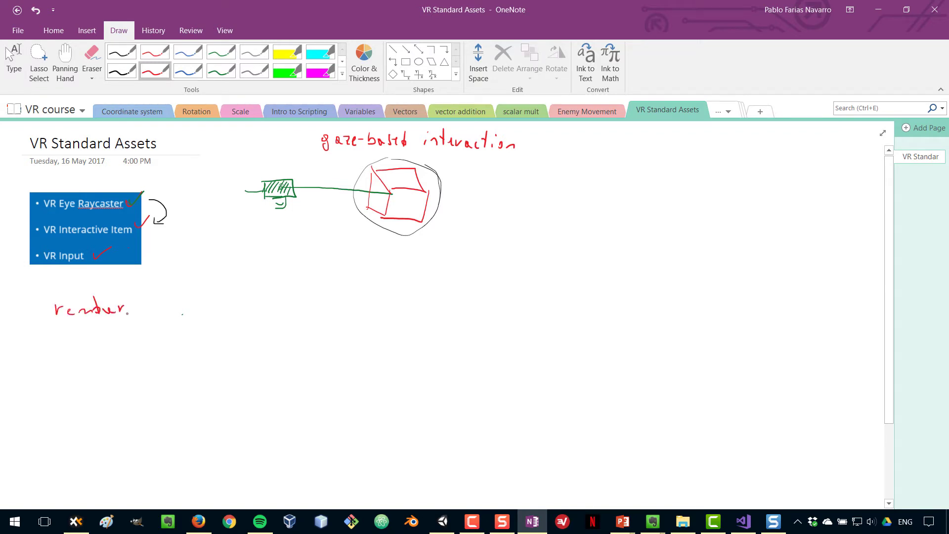
mouse_move(49, 345)
mouse_down()
mouse_move(50, 370)
mouse_move(114, 331)
mouse_move(139, 365)
mouse_move(84, 392)
mouse_move(51, 383)
mouse_move(138, 366)
mouse_up()
drag(48, 371, 128, 354)
mouse_move(48, 351)
mouse_down()
mouse_move(118, 341)
mouse_move(60, 390)
mouse_up()
mouse_move(75, 330)
mouse_down()
mouse_move(85, 381)
mouse_move(102, 366)
mouse_move(105, 385)
mouse_up()
drag(118, 323, 131, 385)
Step: Draw a red arrow labelled 1 beside the render grid, leading to a second grid with similarly sized cells
drag(177, 352, 240, 352)
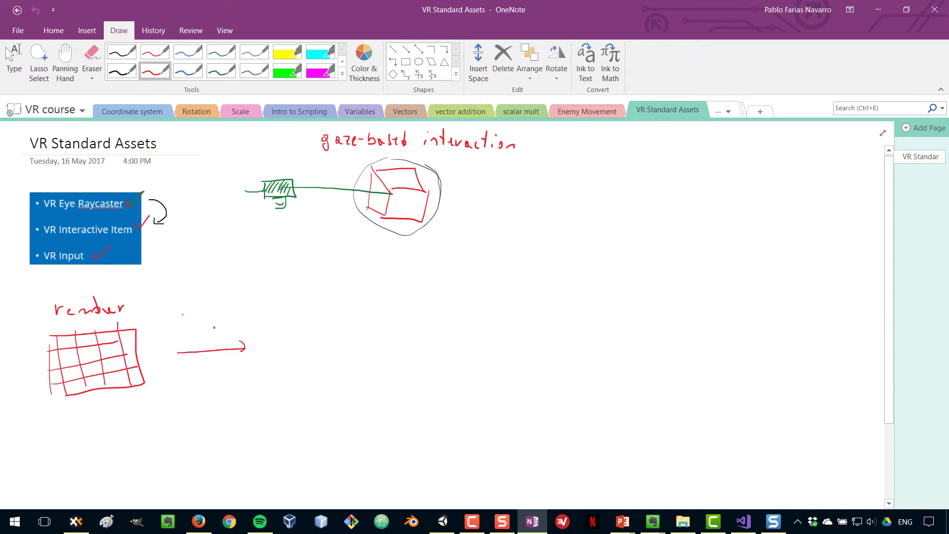
drag(202, 319, 200, 331)
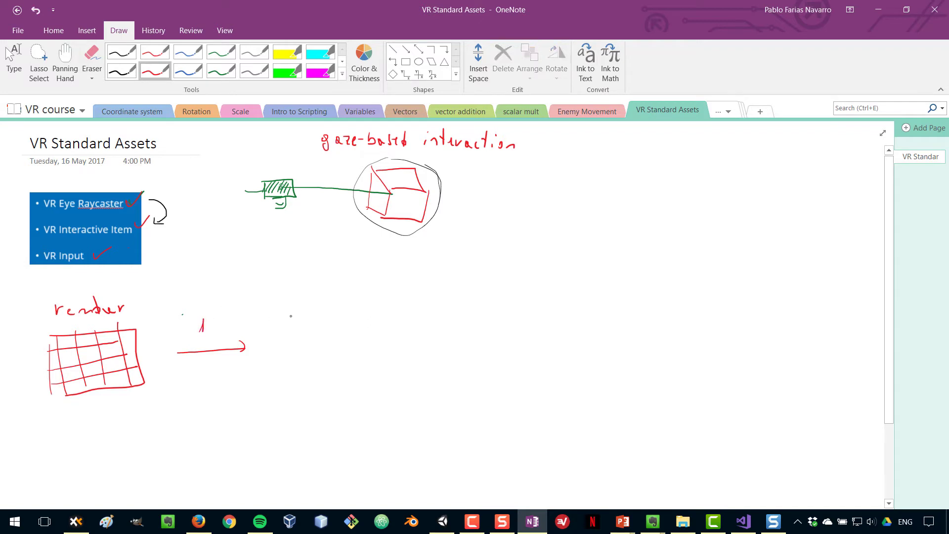
mouse_move(292, 311)
mouse_down()
mouse_move(290, 374)
mouse_move(386, 303)
mouse_move(303, 363)
mouse_move(383, 318)
mouse_up()
mouse_move(287, 342)
mouse_down()
mouse_move(383, 328)
mouse_move(378, 346)
mouse_up()
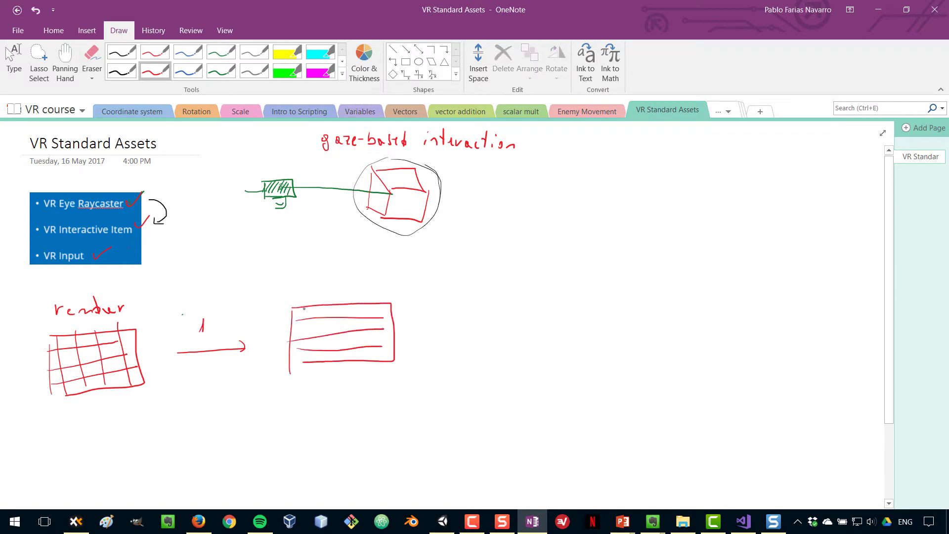
mouse_move(303, 308)
mouse_down()
mouse_move(302, 357)
mouse_move(322, 357)
mouse_up()
mouse_move(344, 306)
mouse_down()
mouse_move(343, 360)
mouse_move(367, 354)
mouse_up()
drag(387, 298, 388, 362)
Step: Write 0.5 below the arrow and sketch a screen with larger cells beside it, hatching the first cell
mouse_move(202, 400)
mouse_down()
mouse_move(197, 406)
mouse_move(223, 409)
mouse_move(215, 411)
mouse_up()
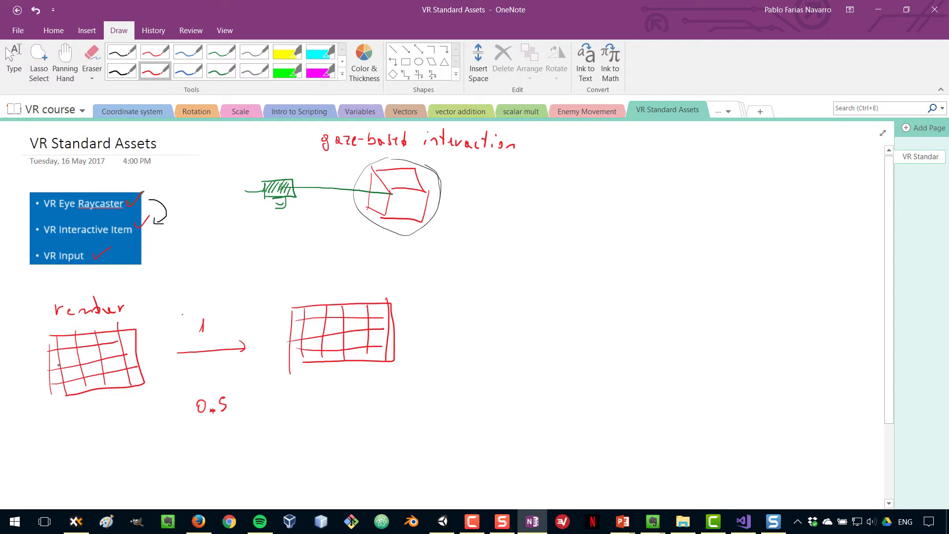
mouse_move(292, 401)
mouse_down()
mouse_move(295, 439)
mouse_move(324, 392)
mouse_move(299, 410)
mouse_move(331, 398)
mouse_move(293, 400)
mouse_up()
drag(305, 391, 306, 405)
mouse_move(319, 392)
mouse_down()
mouse_move(312, 412)
mouse_move(325, 416)
mouse_up()
mouse_move(328, 413)
mouse_down()
mouse_move(297, 411)
mouse_move(327, 389)
mouse_move(356, 389)
mouse_move(356, 412)
mouse_move(333, 415)
mouse_move(394, 407)
mouse_move(359, 391)
mouse_up()
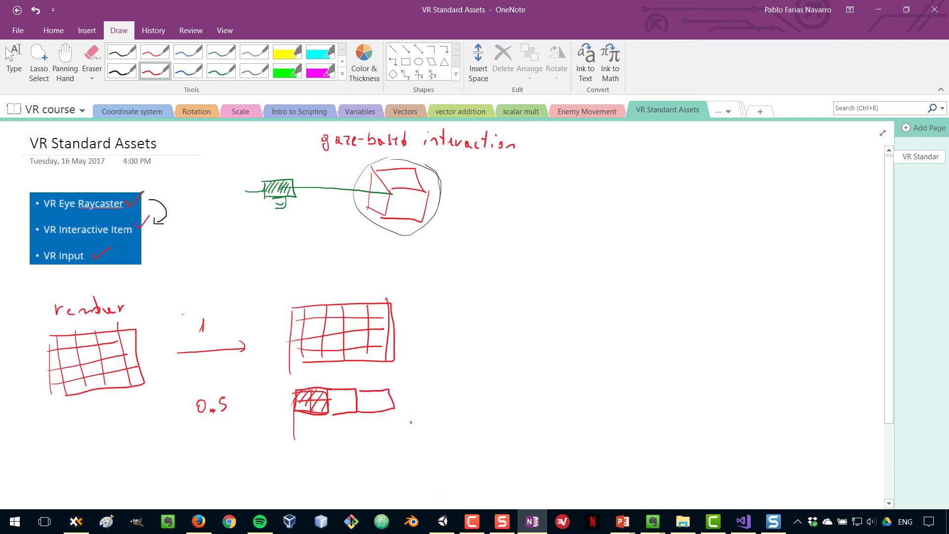
mouse_move(294, 442)
mouse_down()
mouse_move(395, 439)
mouse_move(390, 401)
mouse_up()
mouse_move(328, 390)
mouse_down()
mouse_move(326, 415)
mouse_move(355, 414)
mouse_up()
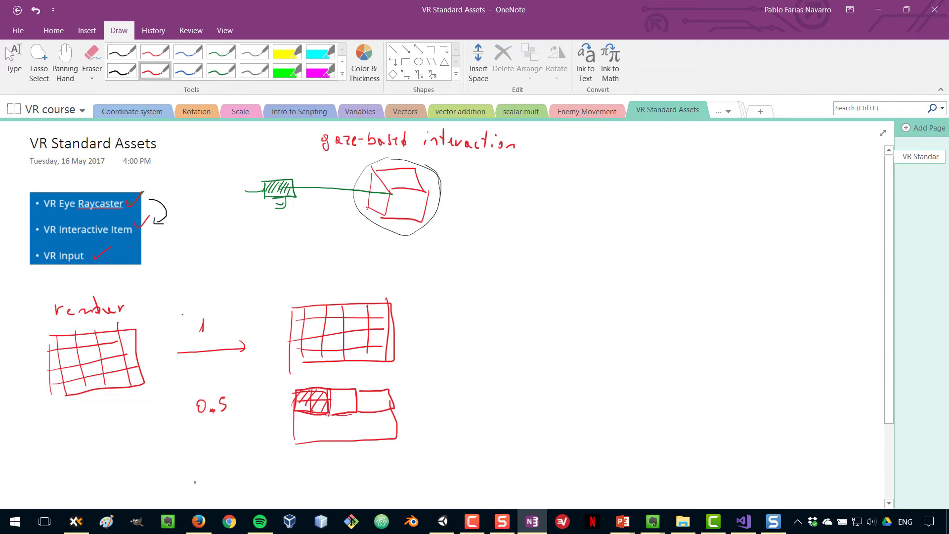
Step: Write 1.75 below the 0.5 example and sketch the start of a grid with much smaller cells beside it
drag(195, 483, 234, 485)
mouse_move(302, 461)
mouse_down()
mouse_move(304, 488)
mouse_move(324, 463)
mouse_move(309, 467)
mouse_up()
mouse_move(314, 457)
mouse_down()
mouse_move(314, 466)
mouse_move(316, 460)
mouse_up()
mouse_move(304, 464)
mouse_down()
mouse_move(342, 465)
mouse_move(326, 463)
mouse_up()
drag(331, 456, 340, 462)
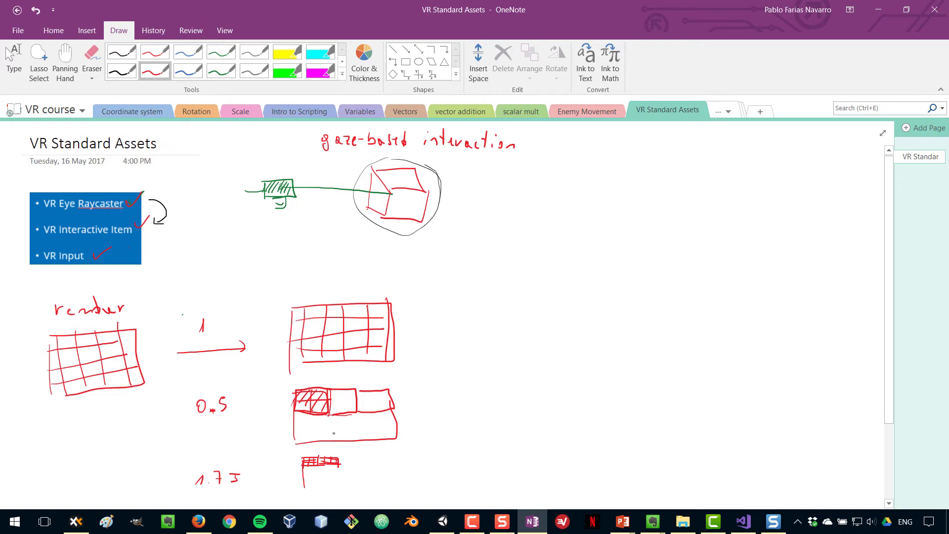
Step: Handwrite "scale" in red beneath the word "render" and stop inking
key(Escape)
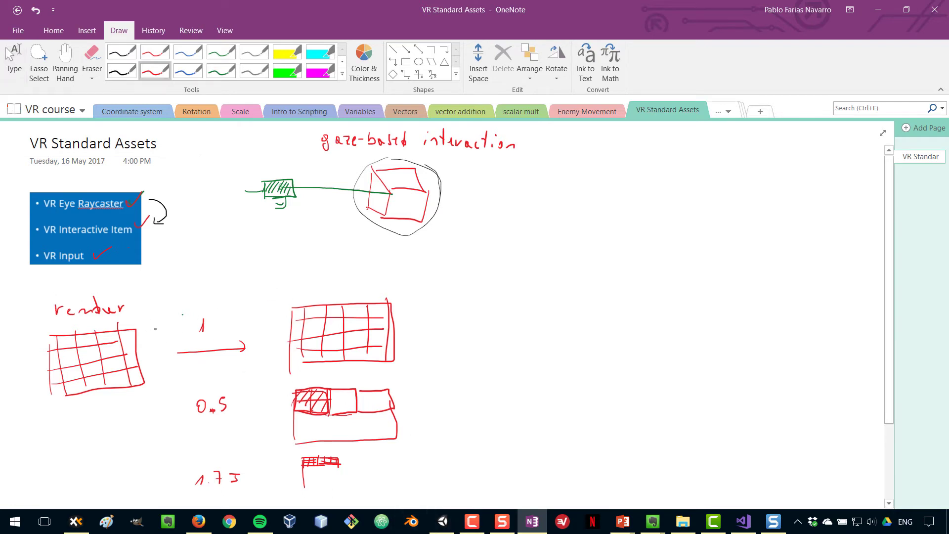
mouse_move(69, 315)
mouse_down()
mouse_move(62, 326)
mouse_move(108, 321)
mouse_up()
click(14, 59)
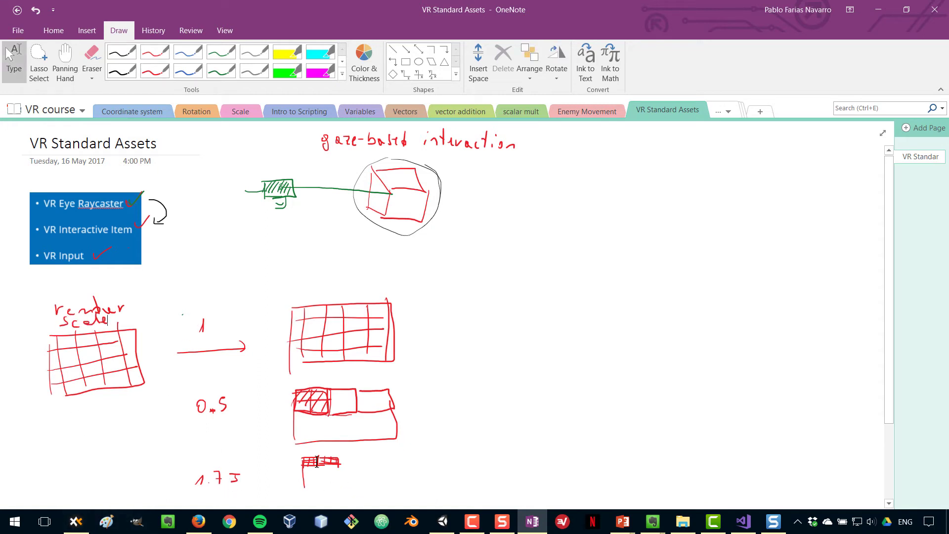
Step: Switch to Firefox, compare the render scale example images on Unity's Getting Started with VR Development page, and minimize the browser
mouse_move(197, 528)
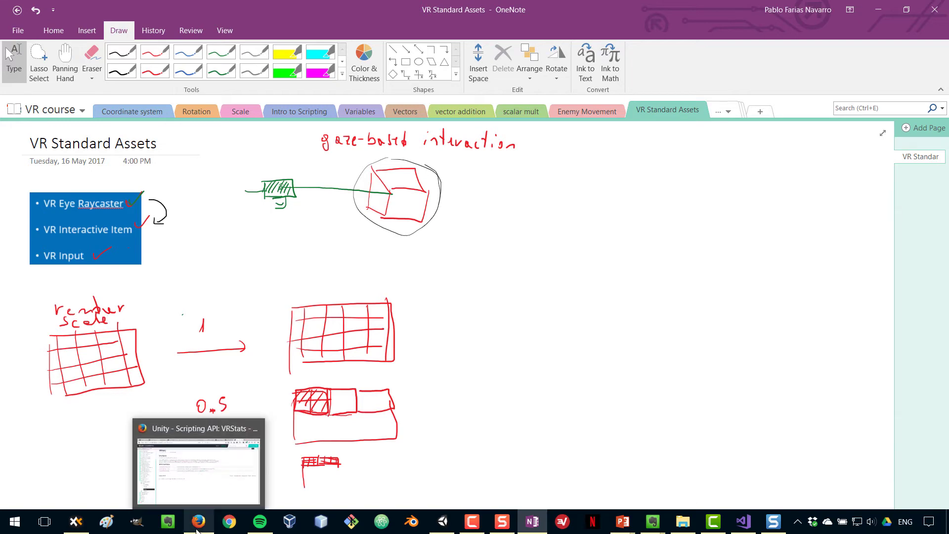
click(197, 530)
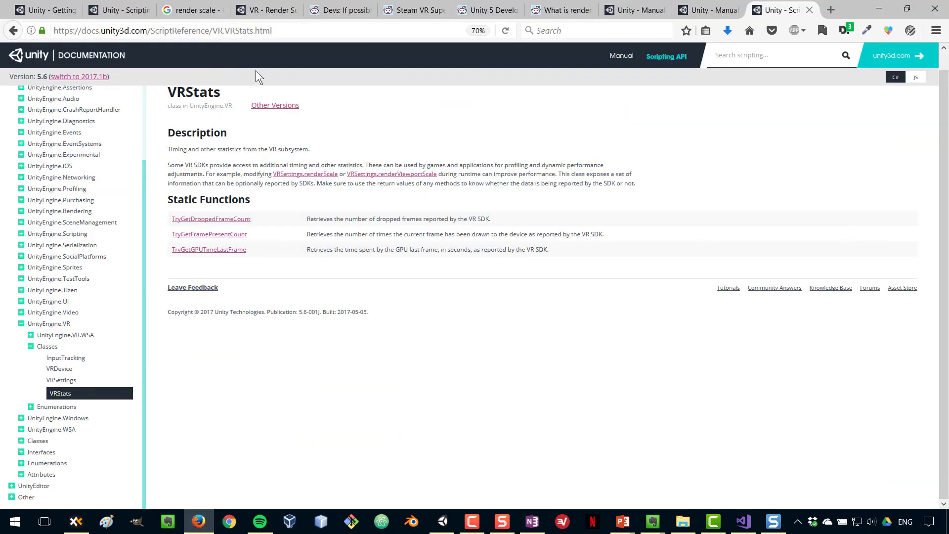
key(ctrl+Tab)
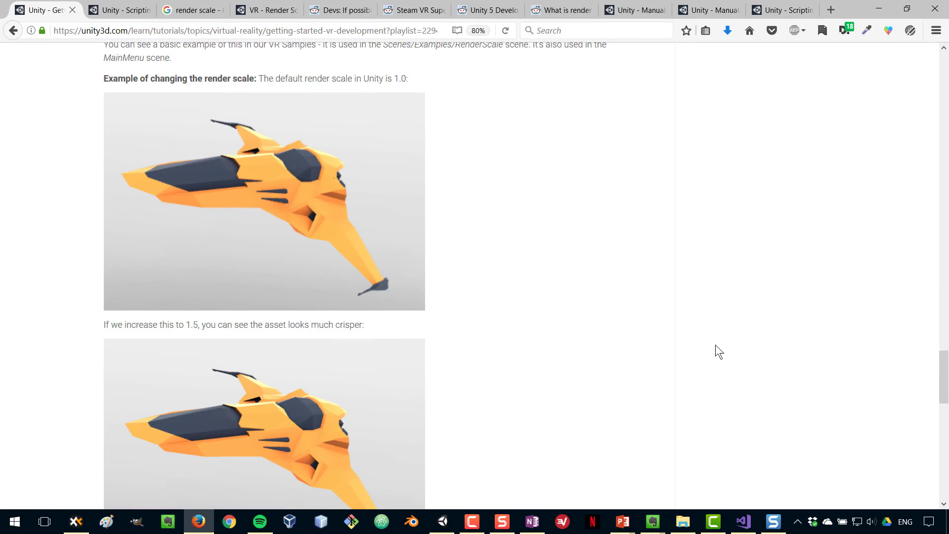
scroll(719, 351, up, 20)
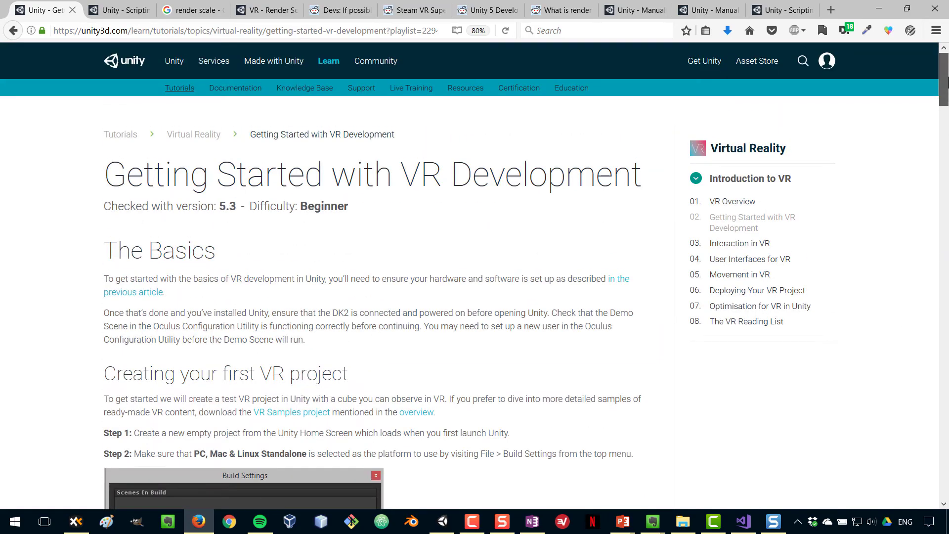
drag(946, 79, 947, 439)
scroll(645, 304, down, 2)
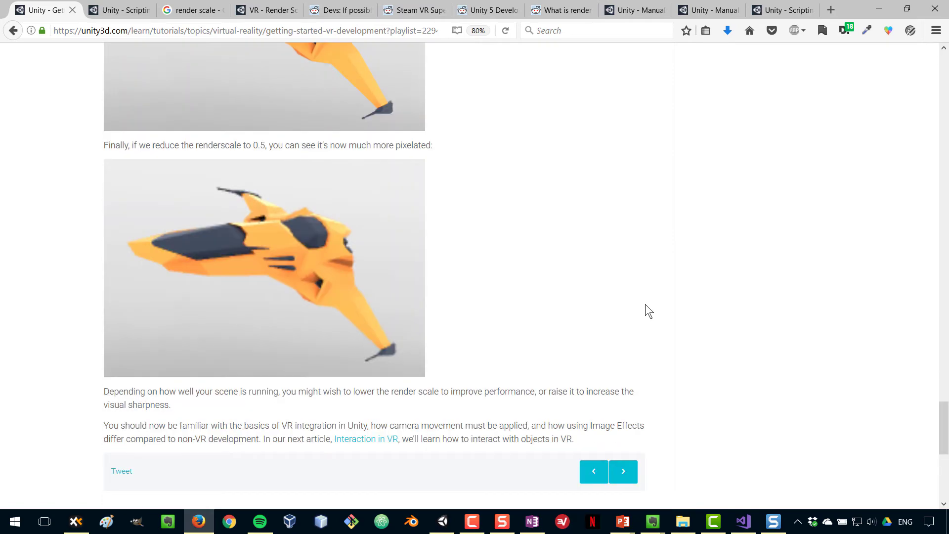
scroll(701, 341, up, 10)
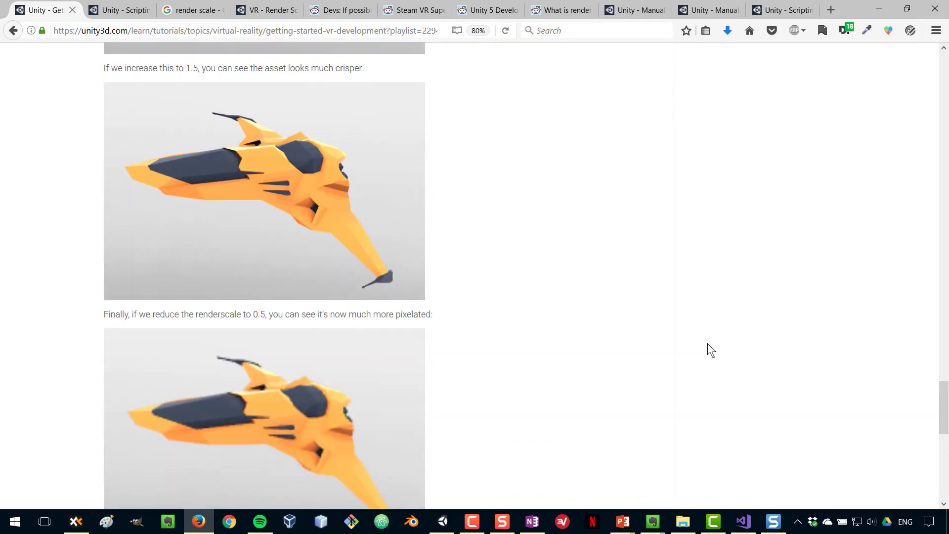
scroll(698, 346, up, 2)
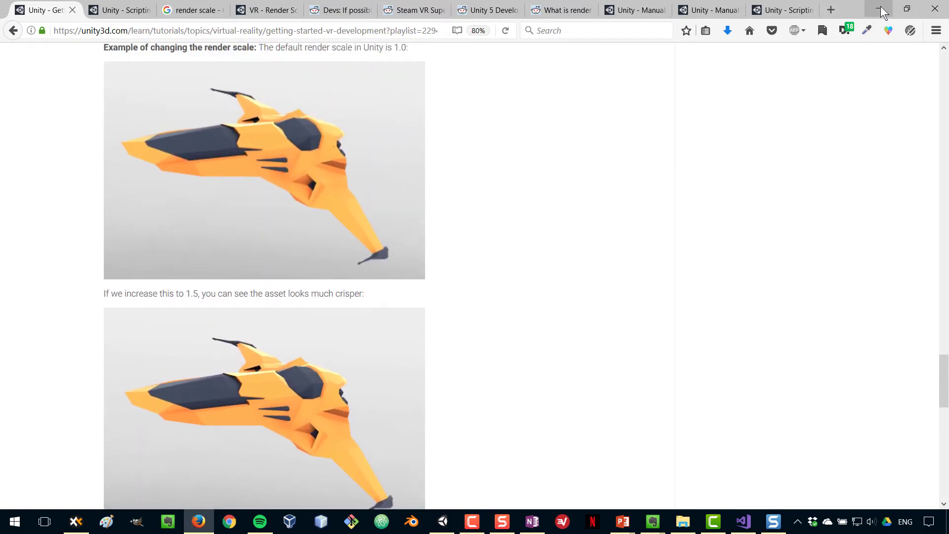
click(880, 7)
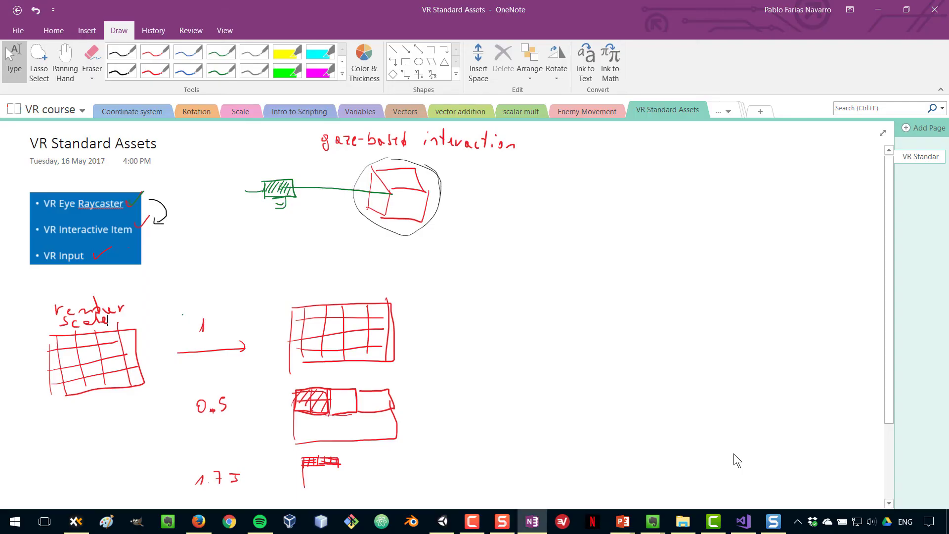
Step: Add a short red stroke beside the black curved arrow and a small red circle beyond the circled cube
drag(161, 185, 177, 206)
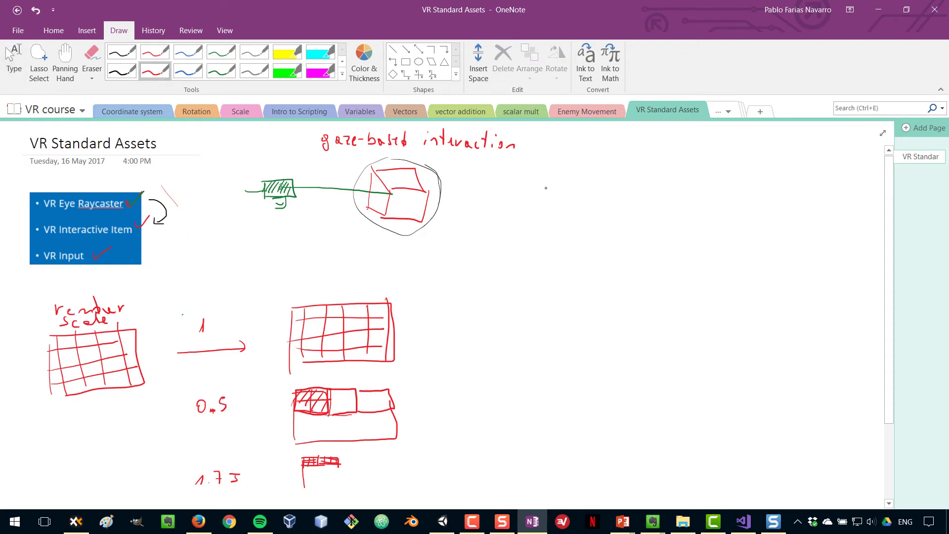
mouse_move(551, 188)
mouse_down()
mouse_move(549, 200)
mouse_move(568, 195)
mouse_move(553, 205)
mouse_move(566, 190)
mouse_up()
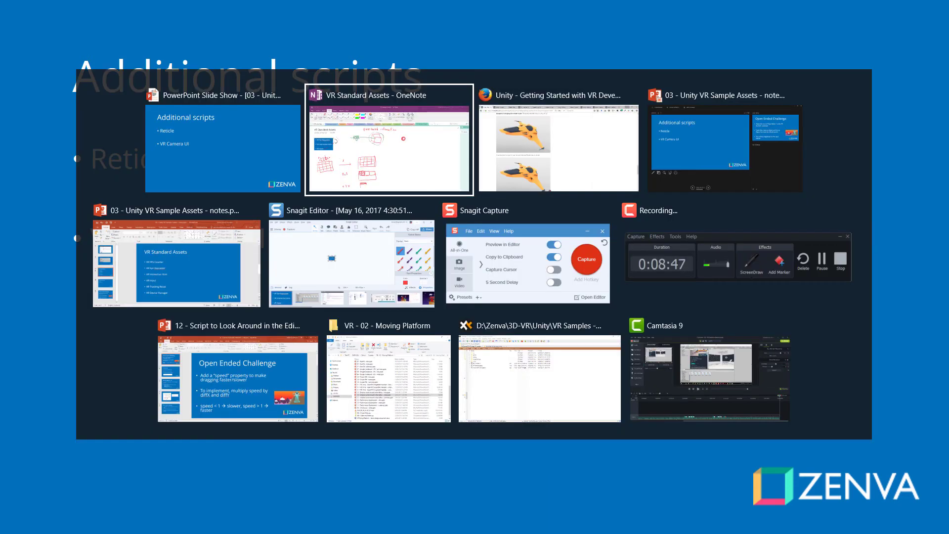
Step: Switch to XYplorer, check the Downloads\VR Standard Assets folder, and return to the VR Samples project folder
key(Down)
key(Down)
key(Right)
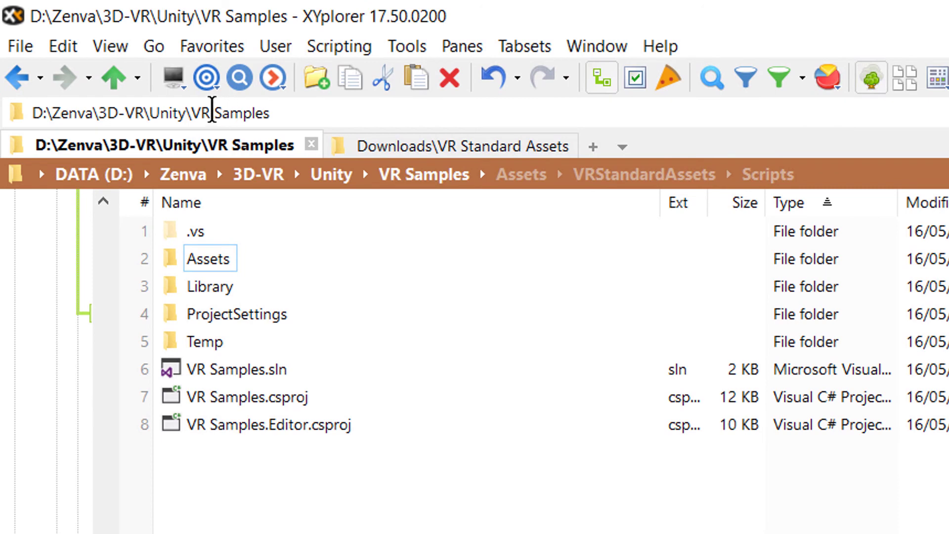
click(410, 148)
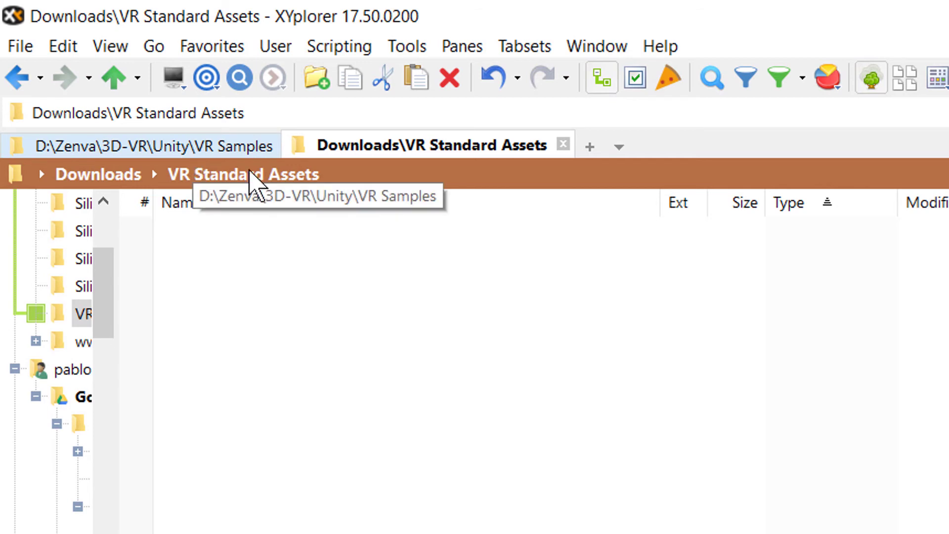
click(189, 149)
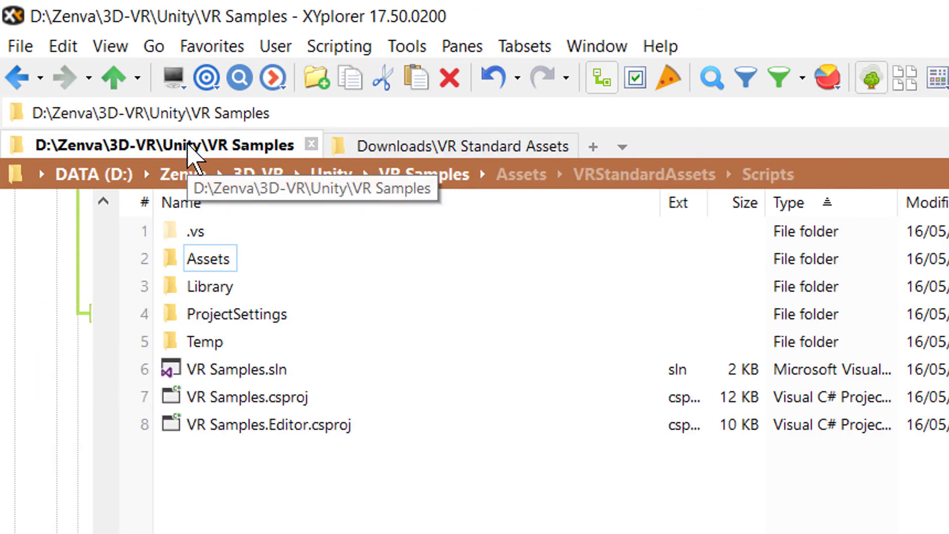
Step: Copy the Scripts folder from the project's Assets\VRStandardAssets into Downloads\VR Standard Assets and open the copy
double_click(207, 260)
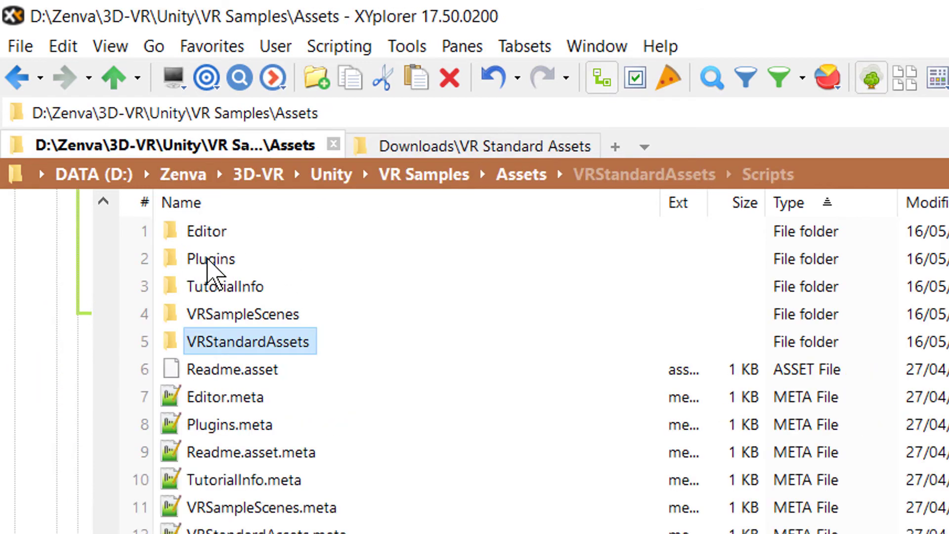
double_click(285, 346)
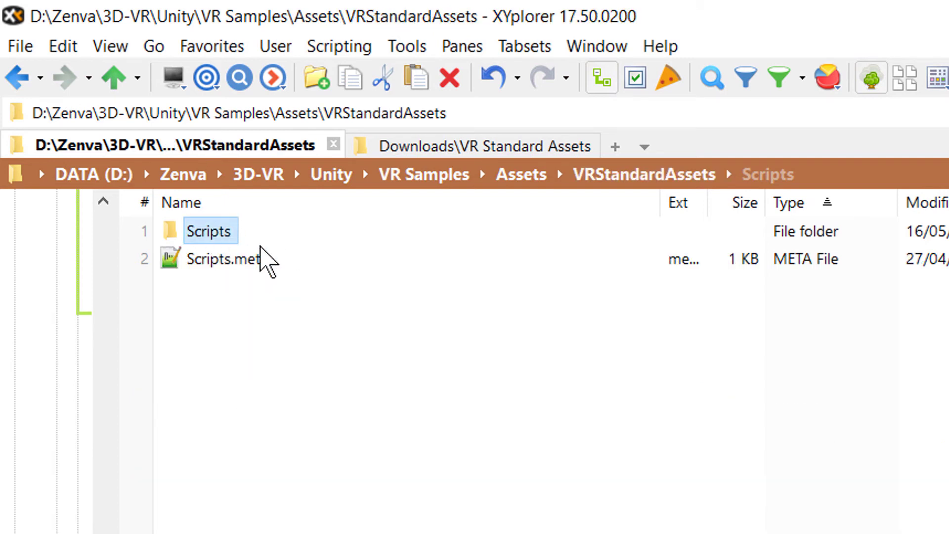
click(482, 157)
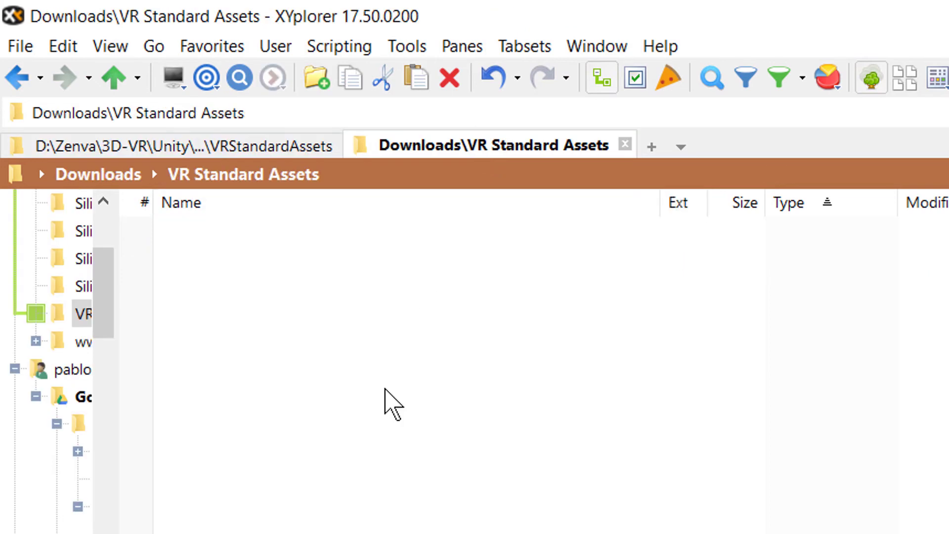
double_click(216, 235)
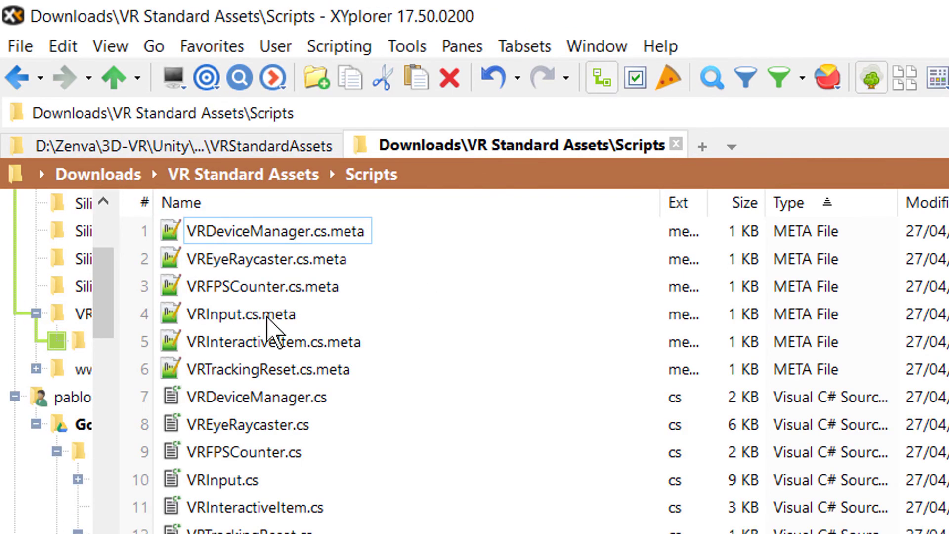
Step: Delete all six .meta files from Downloads\VR Standard Assets\Scripts, leaving only the C# scripts
click(258, 371)
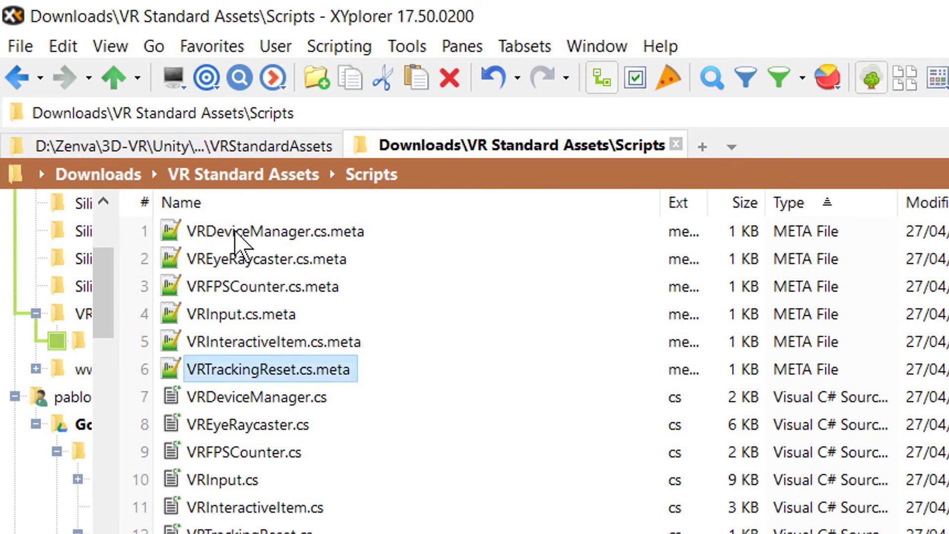
shift+click(237, 234)
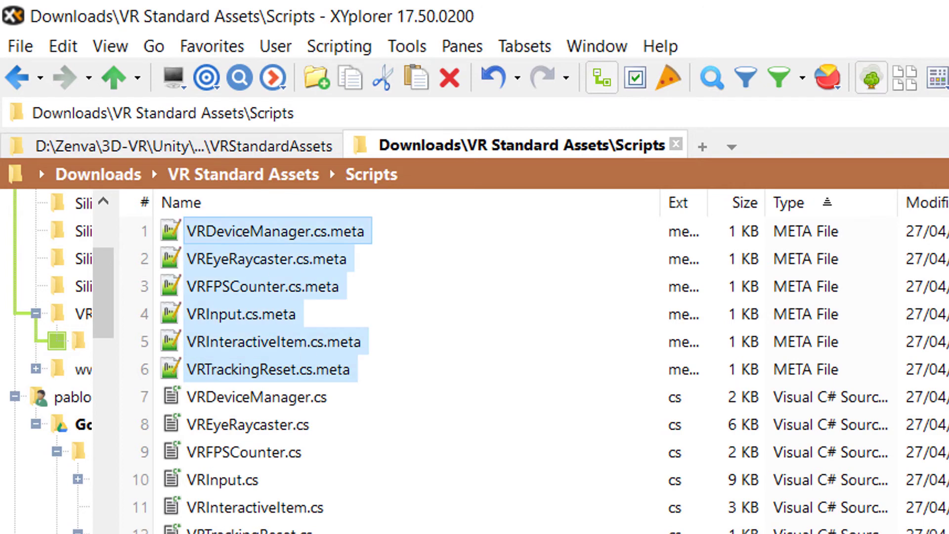
key(Delete)
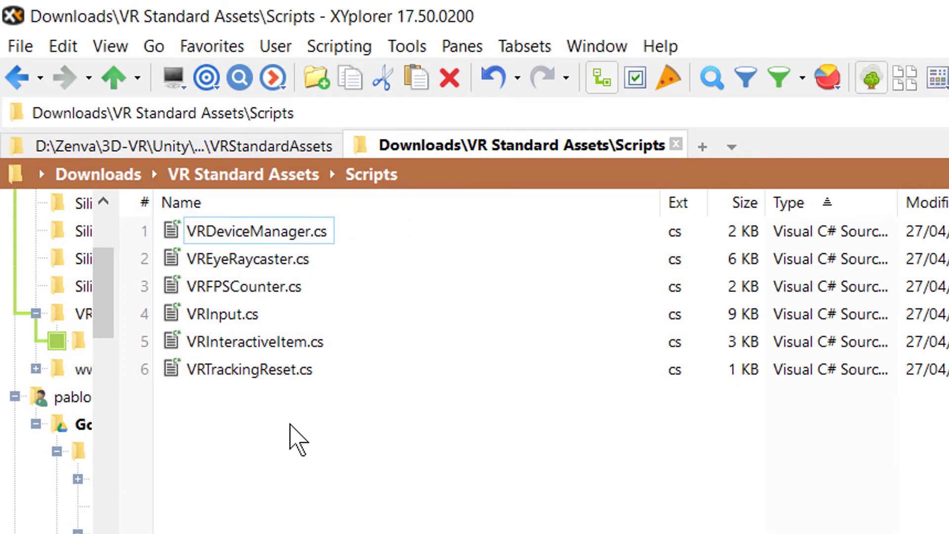
drag(281, 483, 170, 220)
click(296, 312)
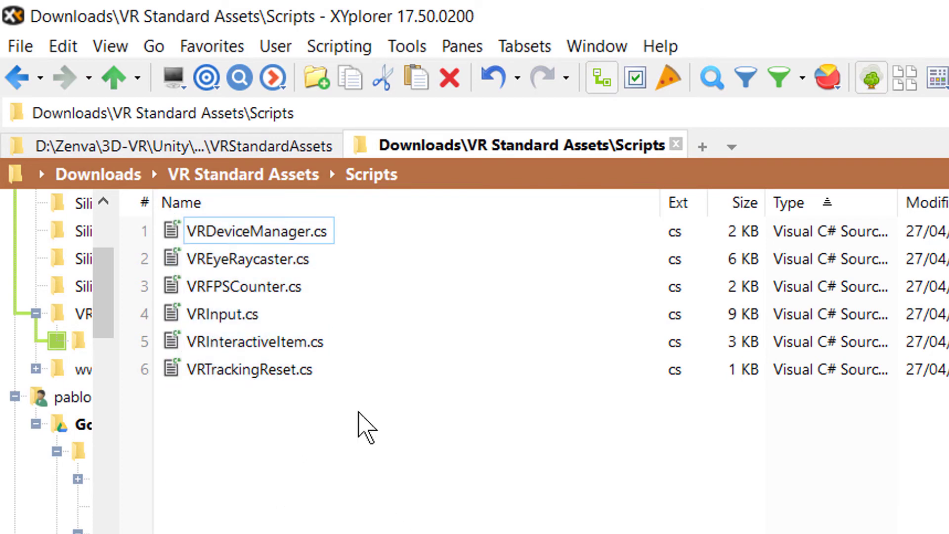
Step: Return to the VR Samples project folder and open Assets\VRSampleScenes\Scripts\Utils
click(247, 147)
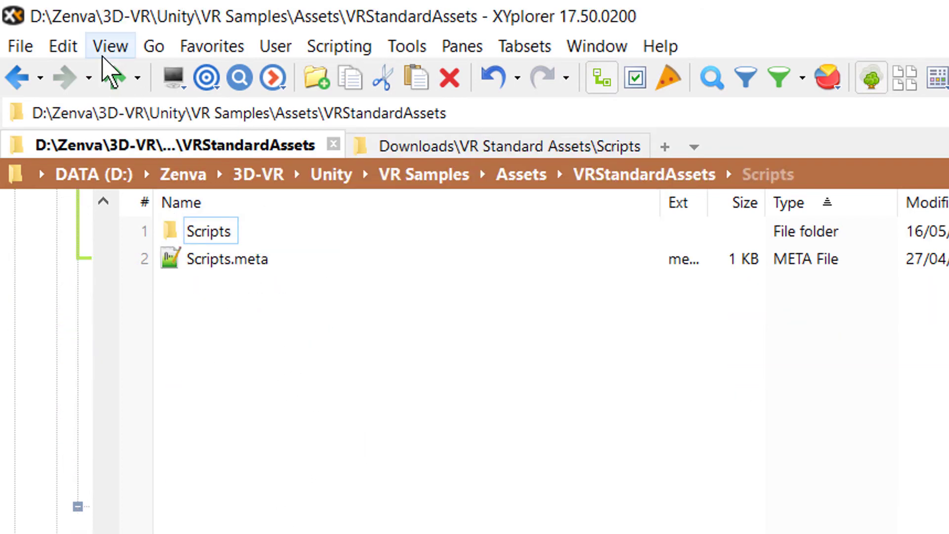
click(114, 76)
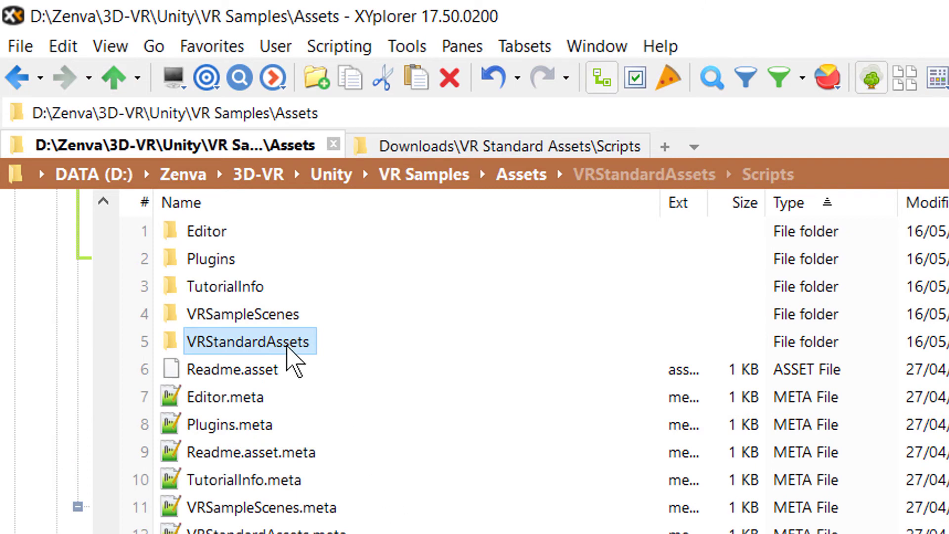
double_click(252, 317)
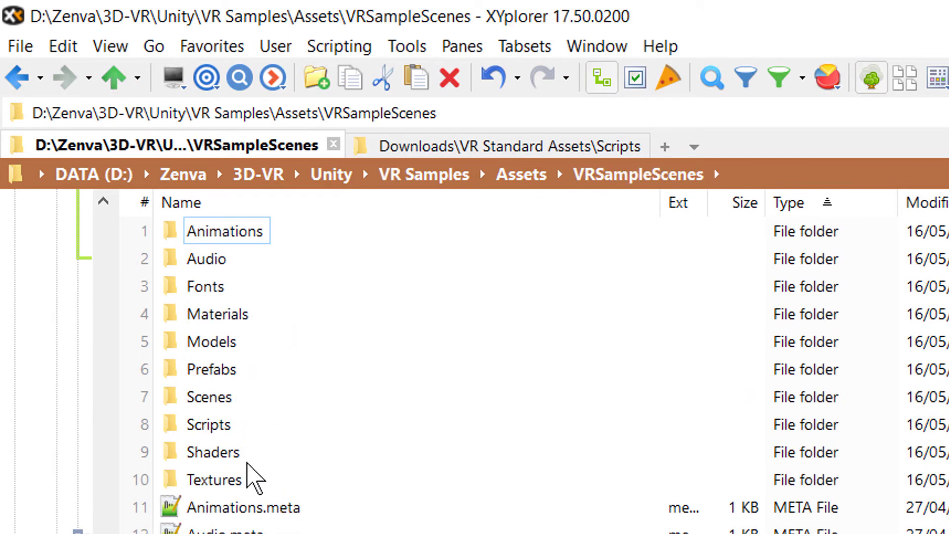
double_click(212, 424)
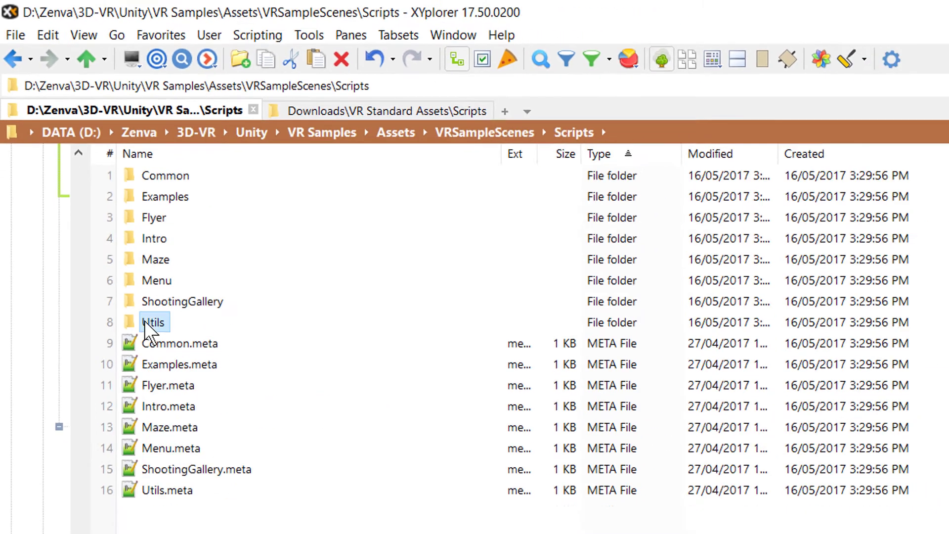
double_click(198, 425)
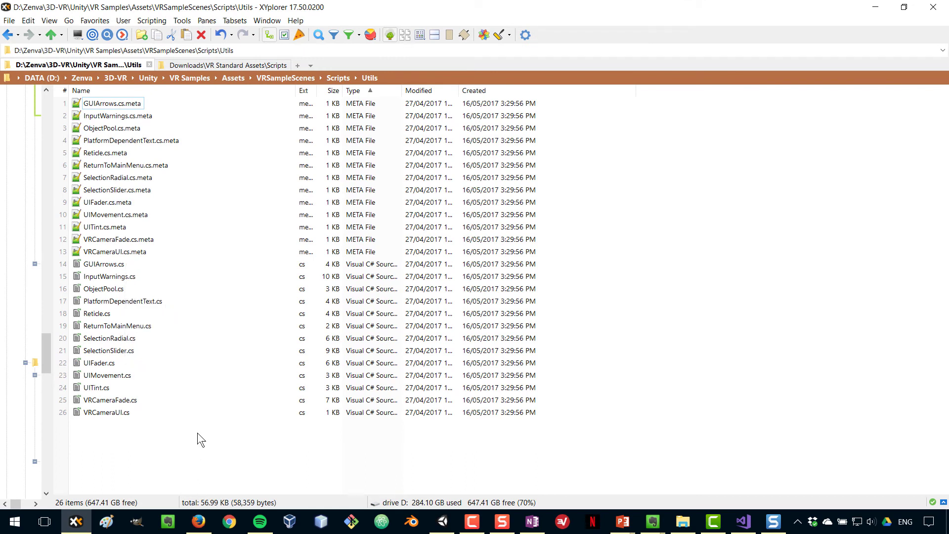
Step: Copy Reticle.cs and VRCameraUI.cs from the Utils folder into Downloads\VR Standard Assets\Scripts
click(94, 314)
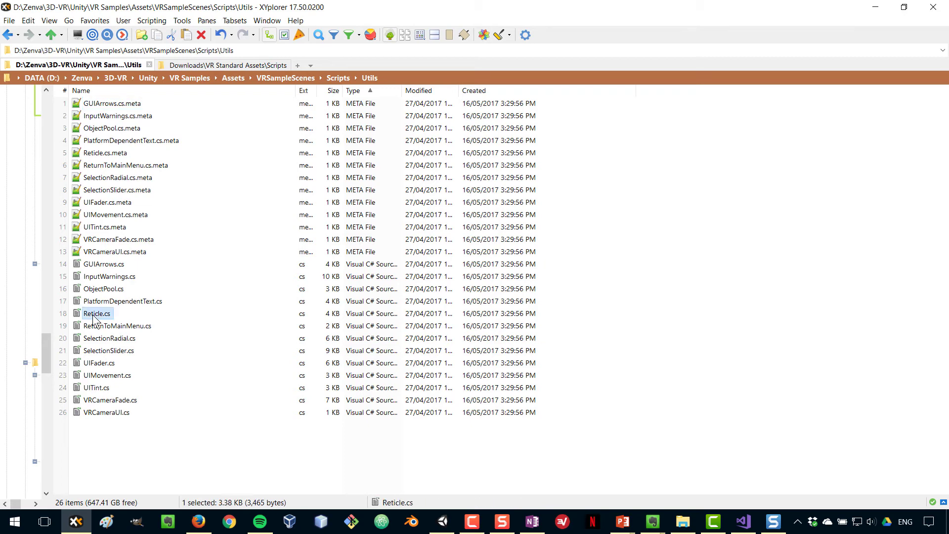
ctrl+click(108, 413)
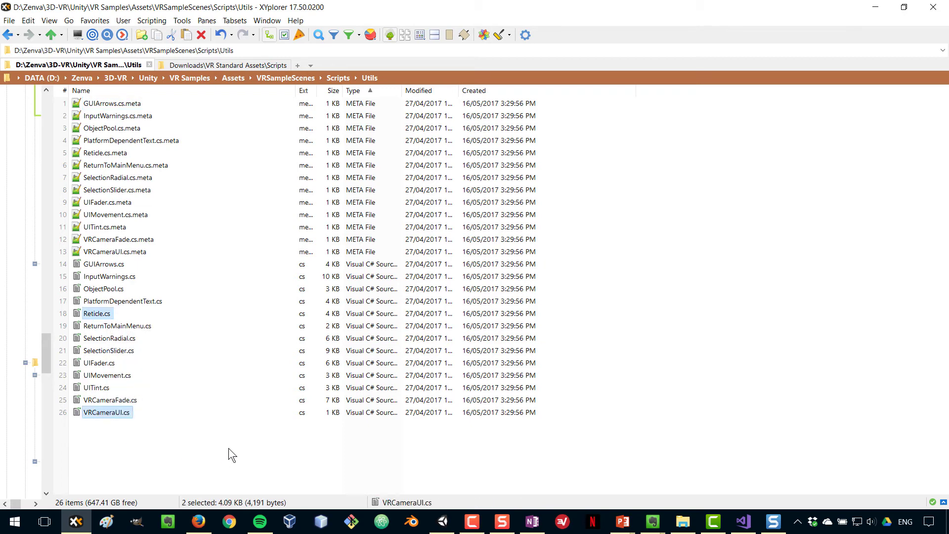
key(ctrl+c)
click(201, 67)
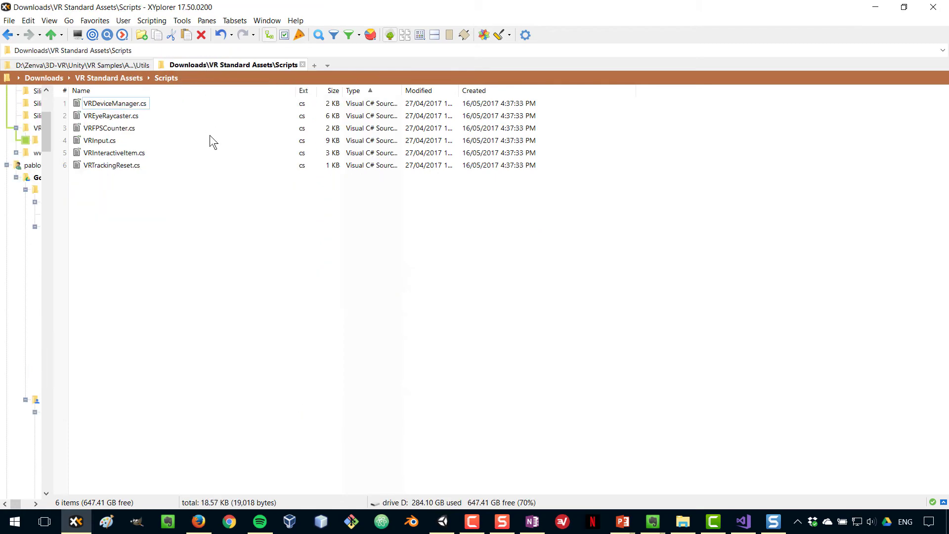
key(ctrl+v)
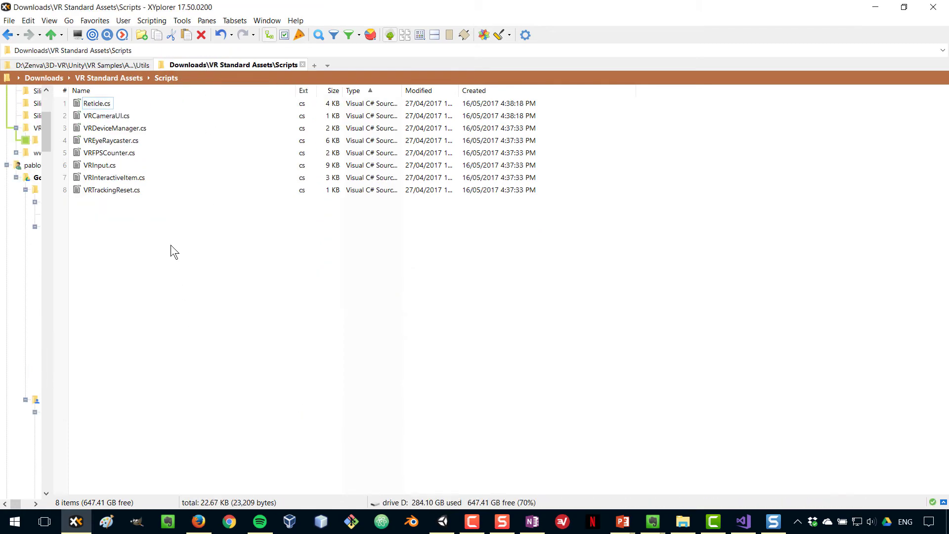
click(97, 105)
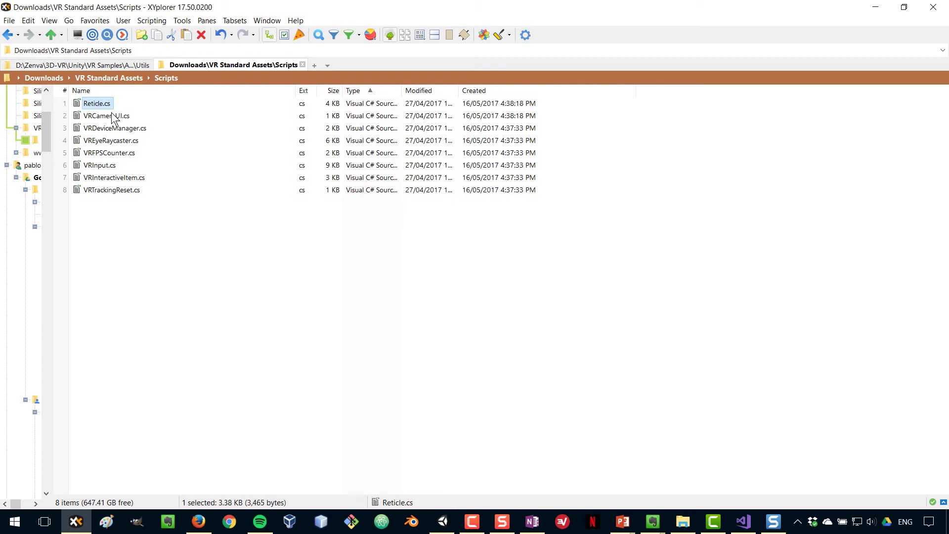
click(127, 272)
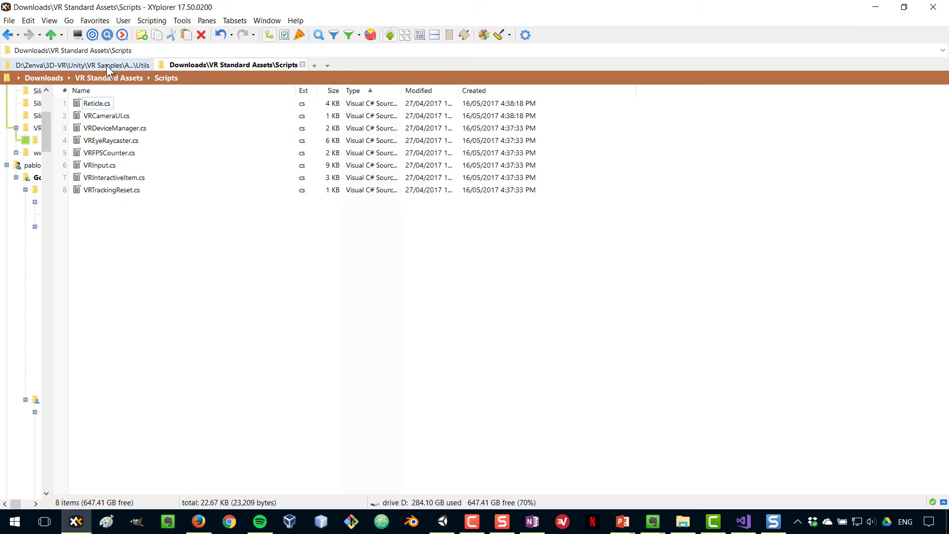
Step: Create a folder named Shaders in Downloads\VR Standard Assets, next to the Scripts folder
click(50, 38)
click(112, 176)
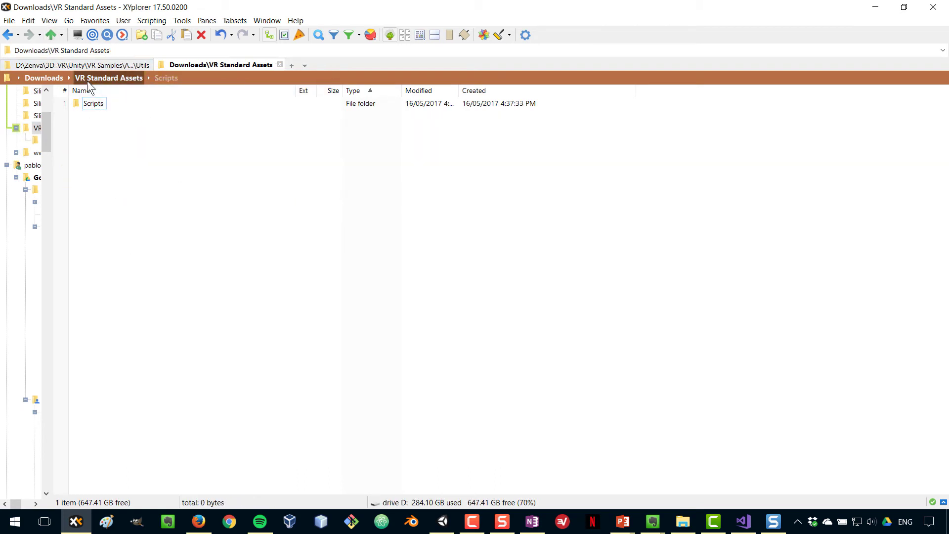
click(140, 38)
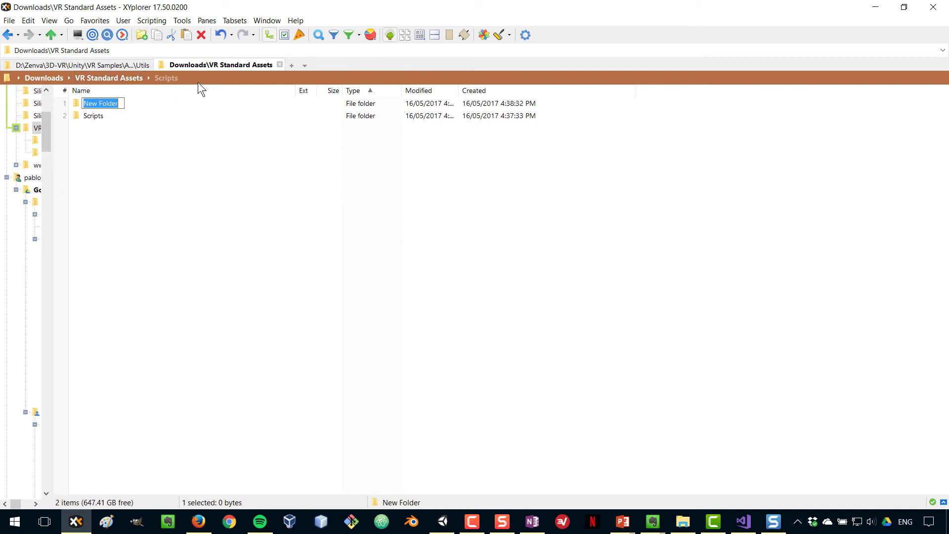
text(Shaders)
key(Return)
Step: Copy UIOverlay.shader from the project's VRSampleScenes\Shaders folder into Downloads\VR Standard Assets\Shaders
click(110, 67)
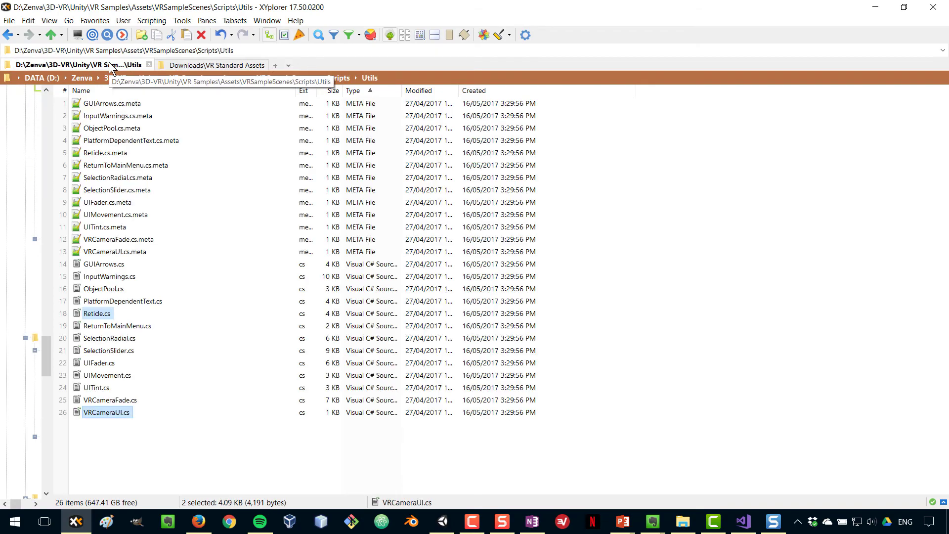
click(51, 37)
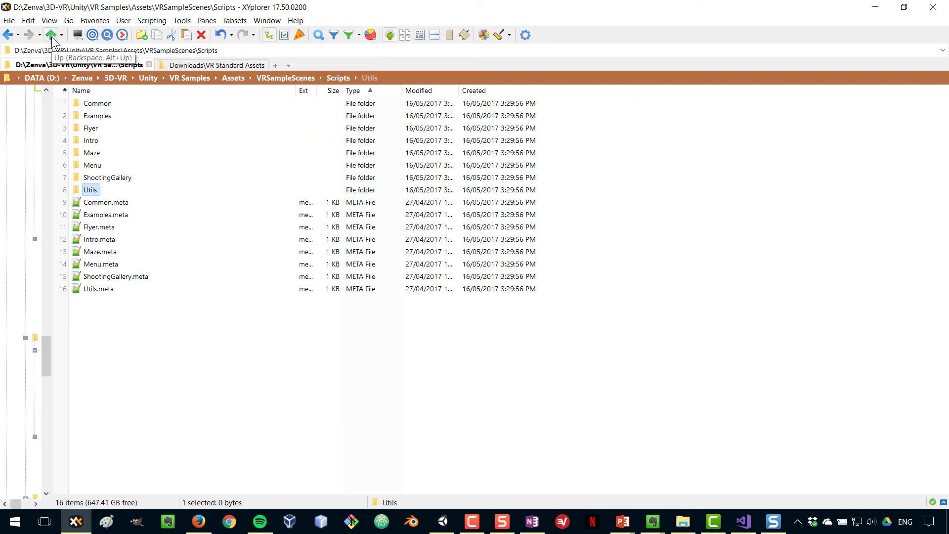
click(52, 37)
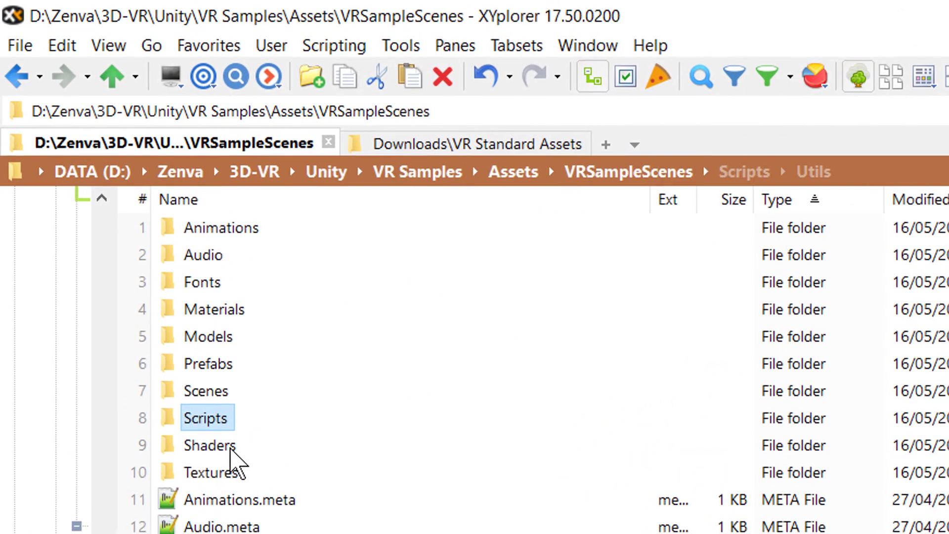
double_click(103, 203)
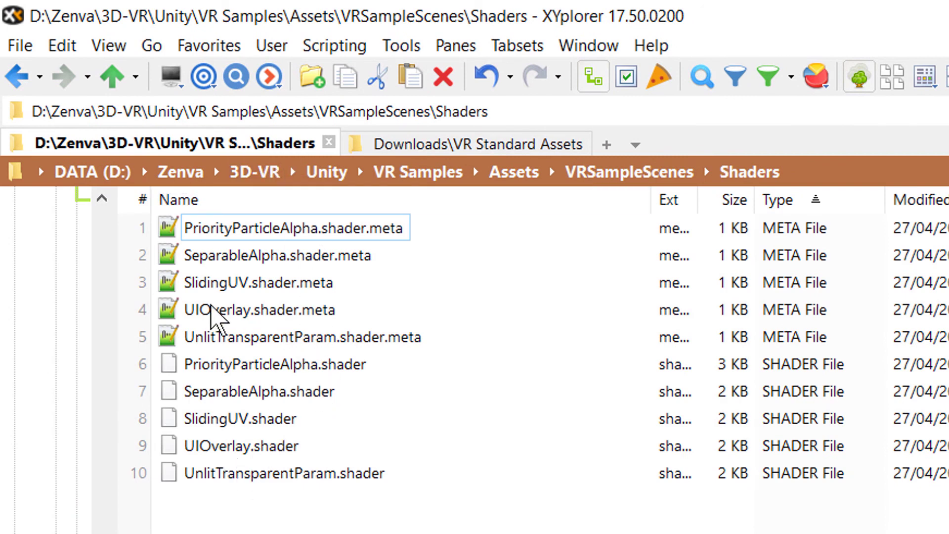
click(251, 448)
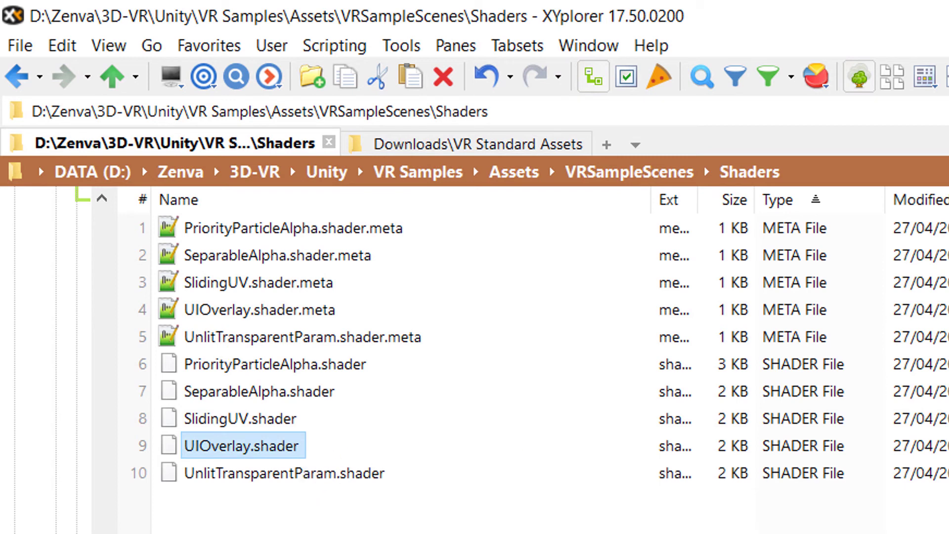
click(490, 144)
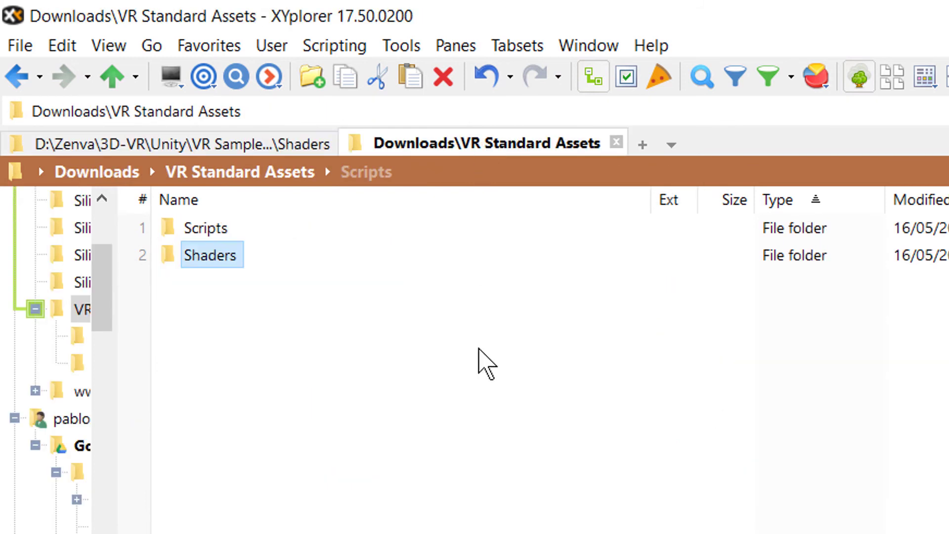
double_click(218, 253)
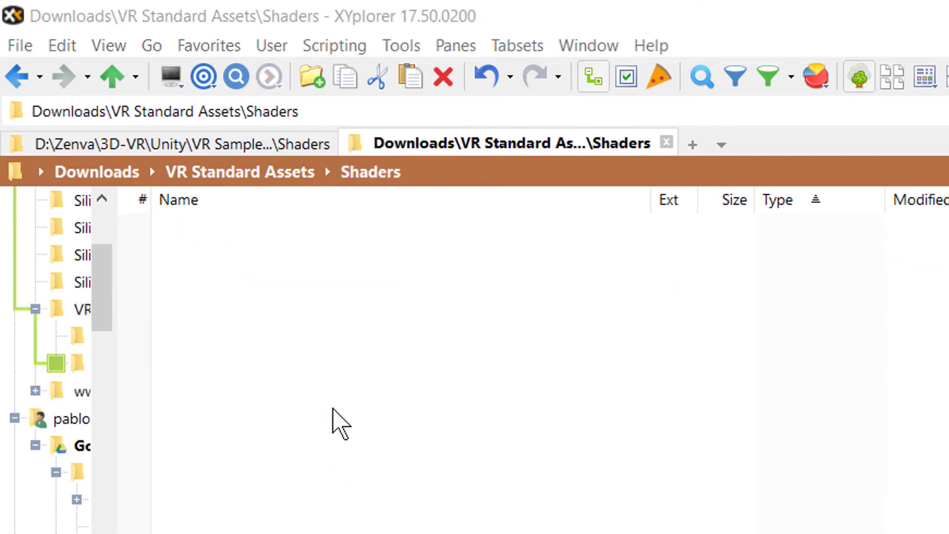
Step: Create a folder named Textures in Downloads\VR Standard Assets and open it
click(114, 80)
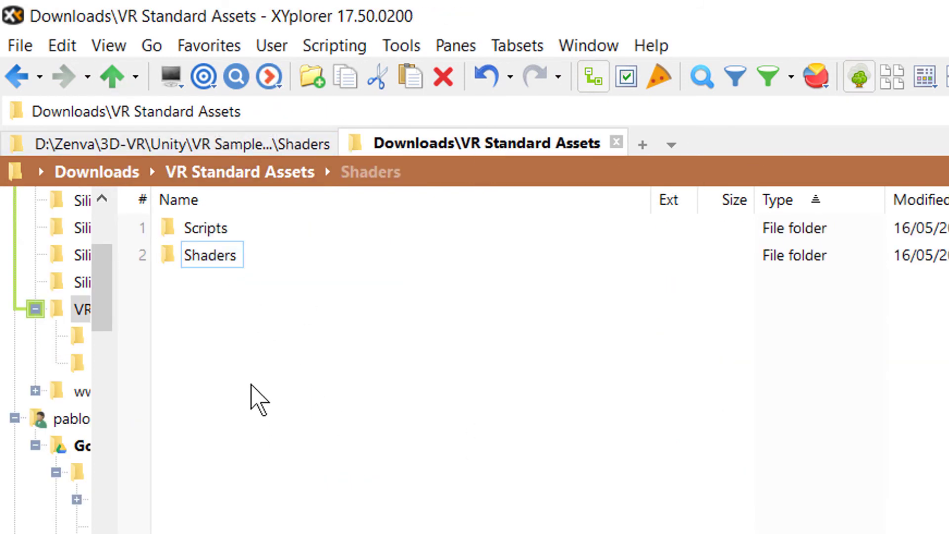
click(311, 81)
text(Textures)
key(Return)
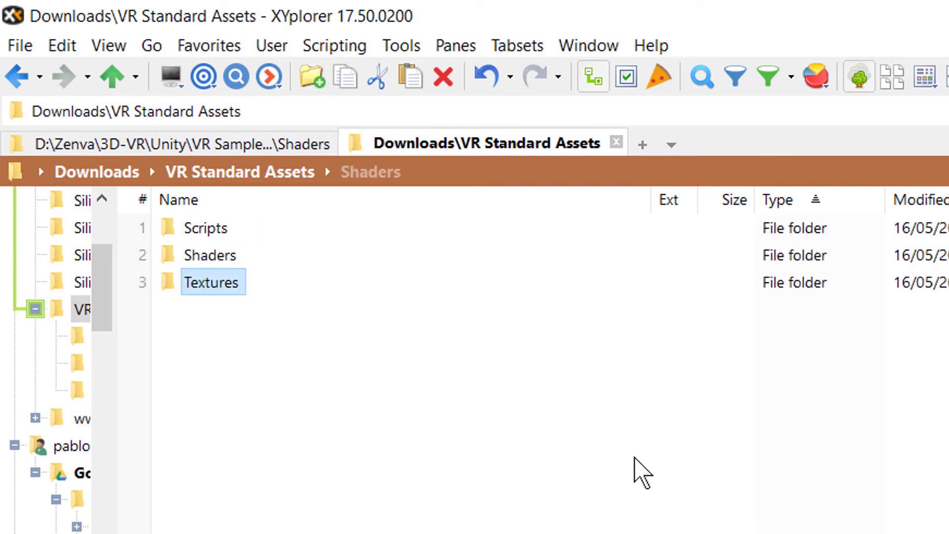
key(Return)
Step: Return to the project's VRSampleScenes folder and open Textures\GUI
click(227, 146)
click(112, 77)
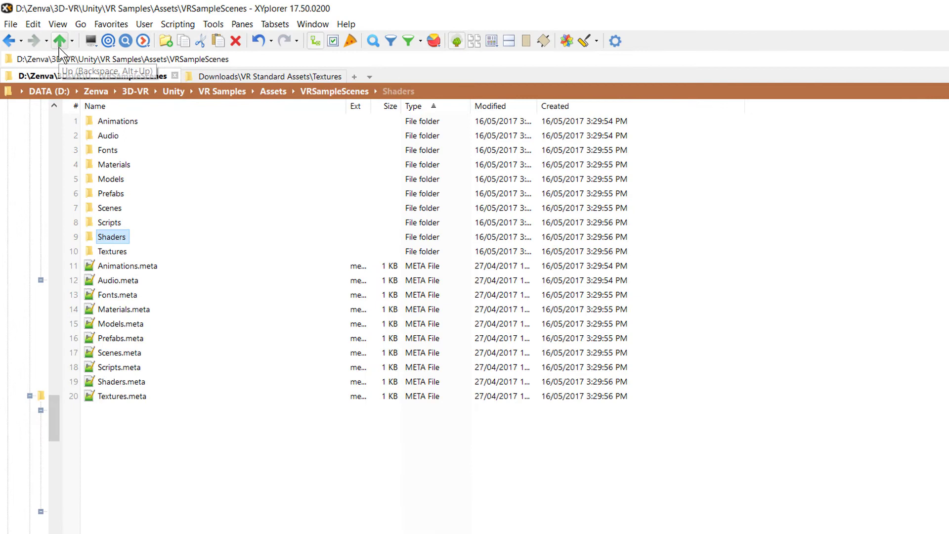
double_click(118, 251)
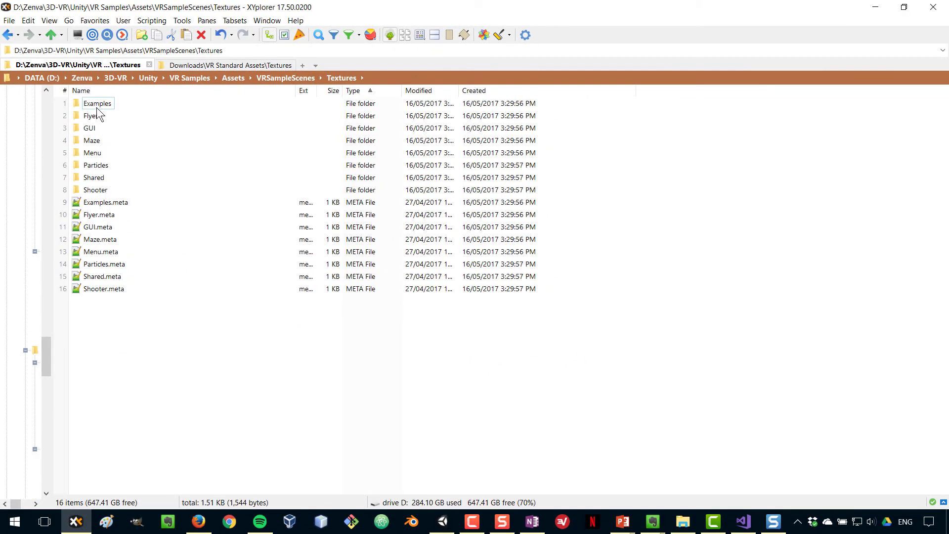
double_click(90, 130)
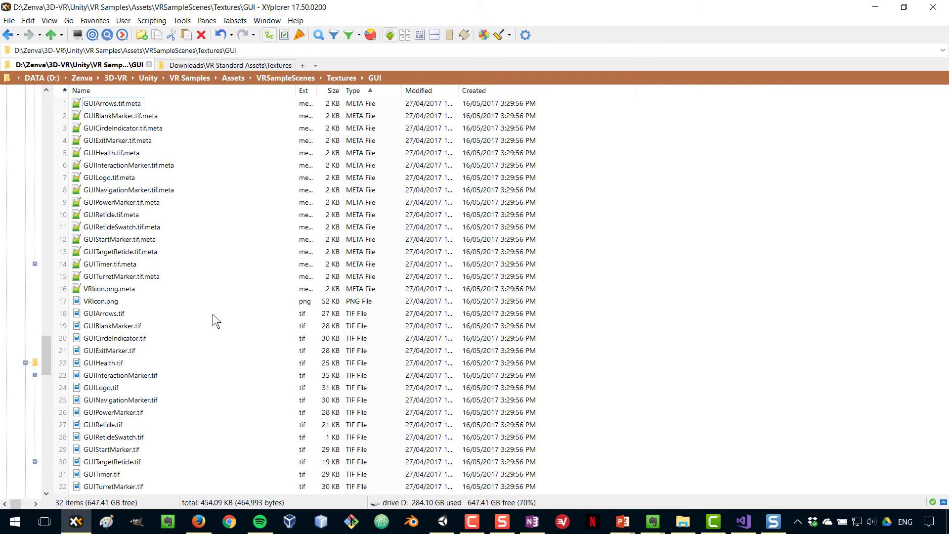
Step: Display the GUI folder as Thumbnails #3 (300x200) and look through the .tif textures
click(424, 38)
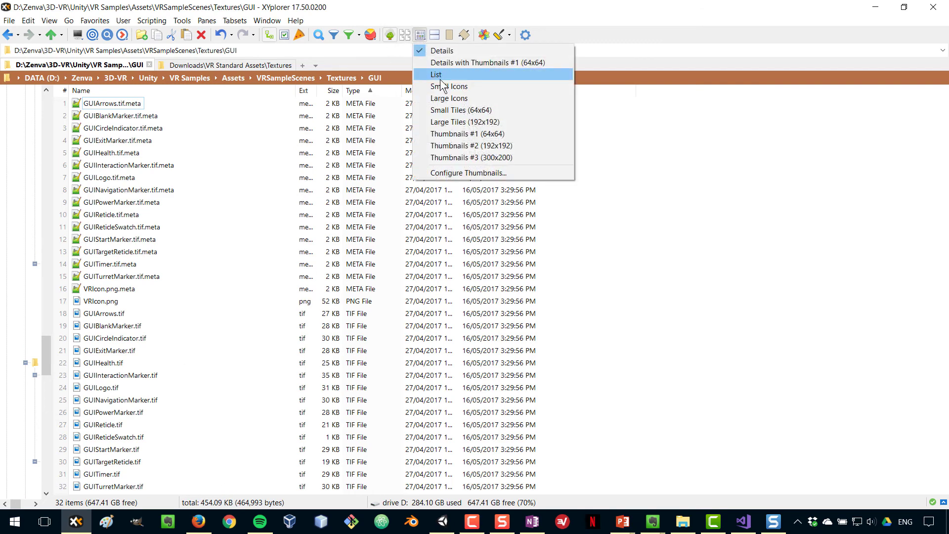
click(482, 159)
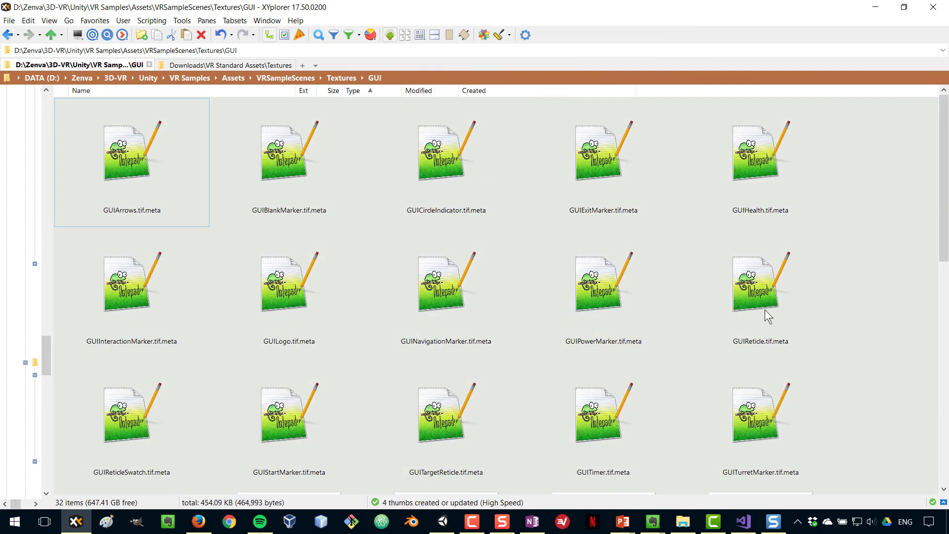
scroll(776, 301, down, 5)
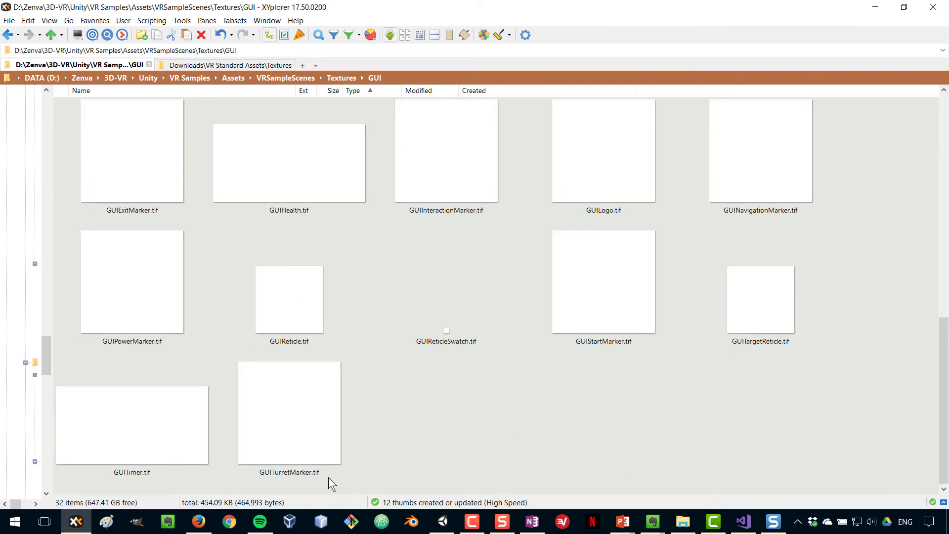
Step: Switch to Unity and open the Textures folder of VRSampleScenes in the project assets
click(441, 520)
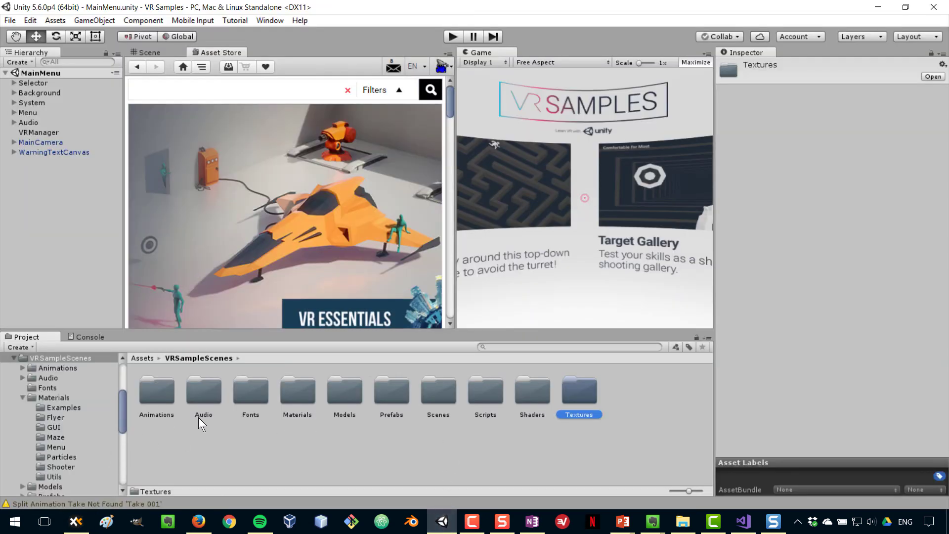
scroll(51, 417, down, 10)
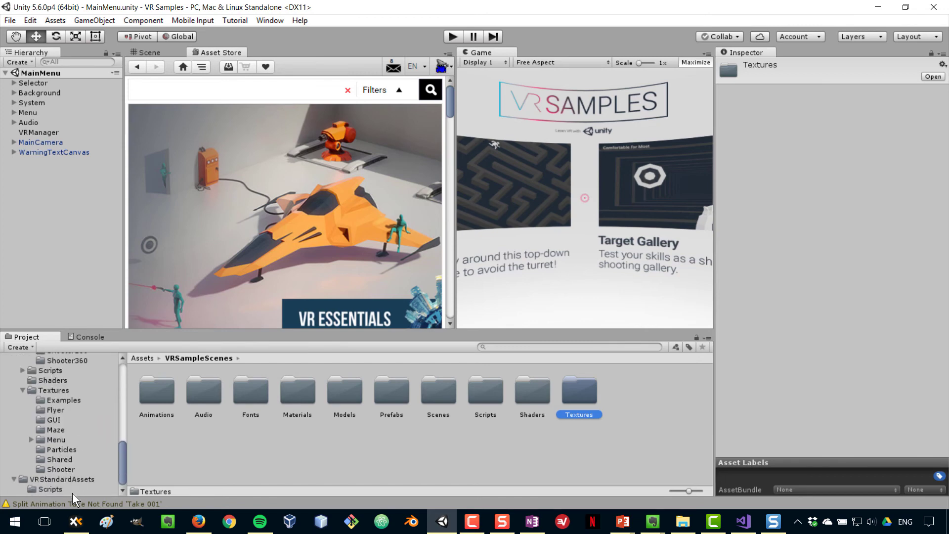
scroll(52, 403, up, 2)
click(54, 428)
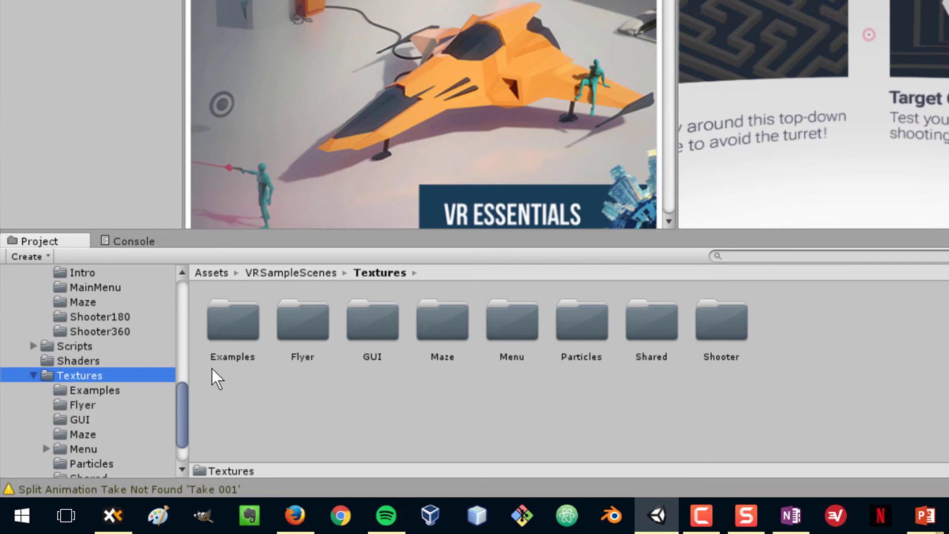
Step: Open the GUI textures folder in the project assets and examine the marker and reticle sprites, including GUIReticle and GUITargetReticle
double_click(369, 324)
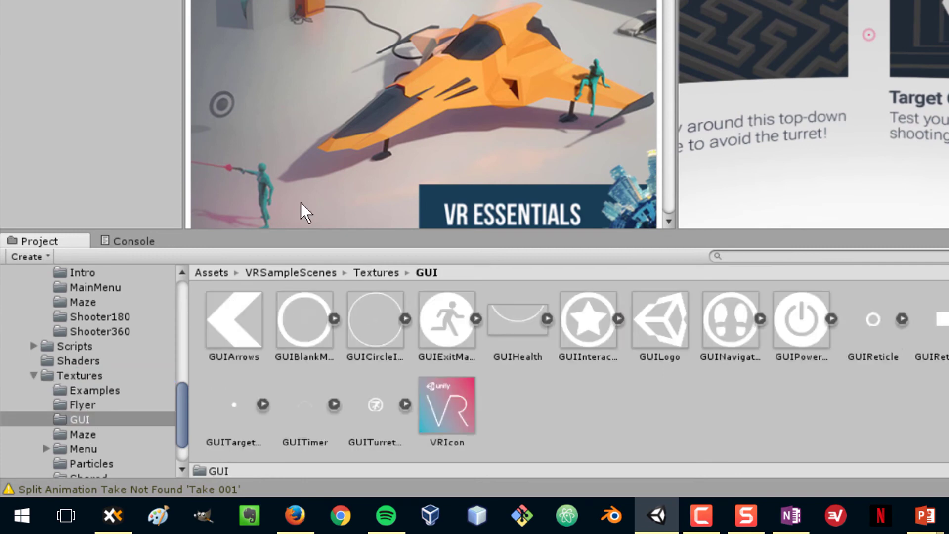
click(280, 340)
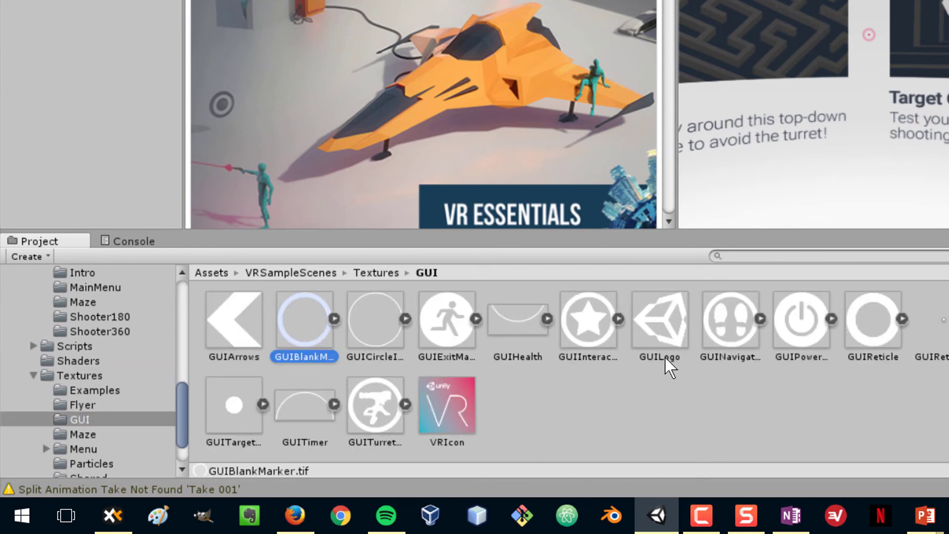
click(778, 445)
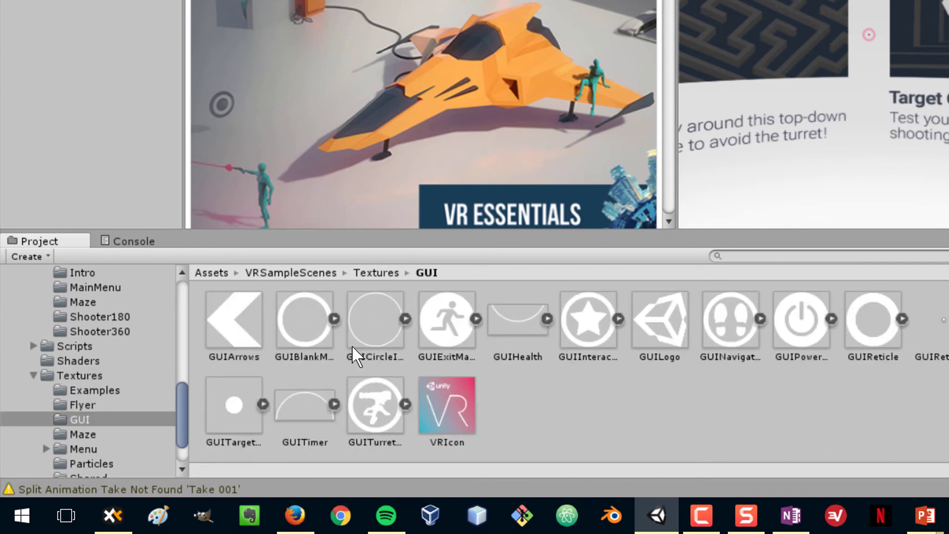
click(894, 336)
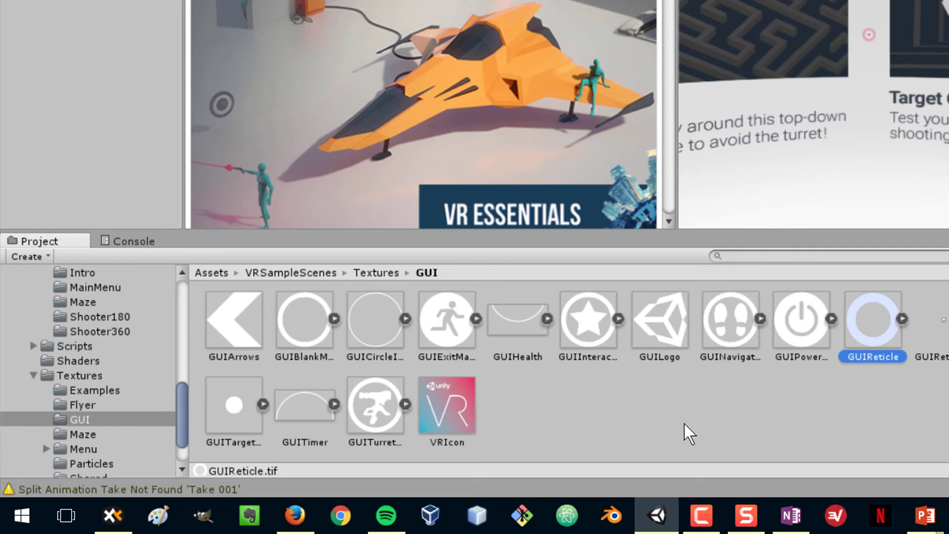
click(808, 425)
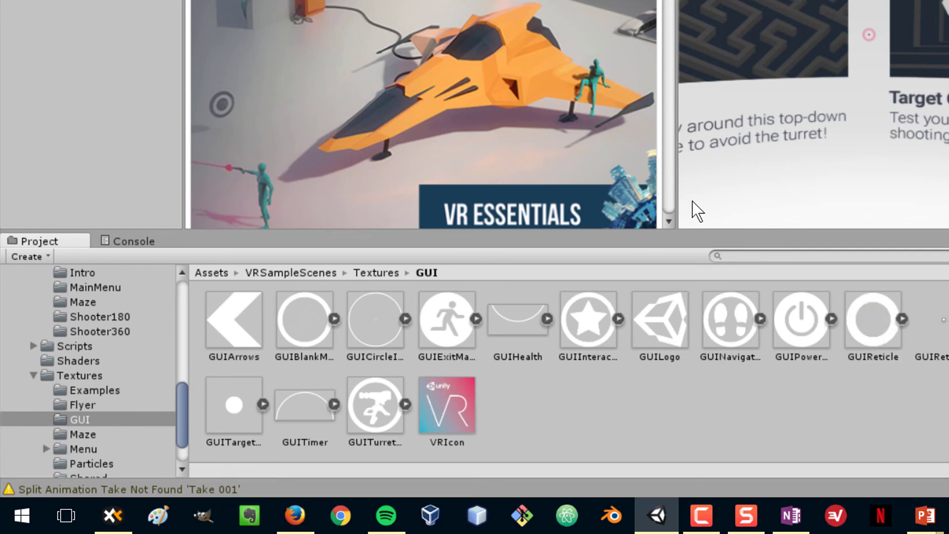
click(876, 324)
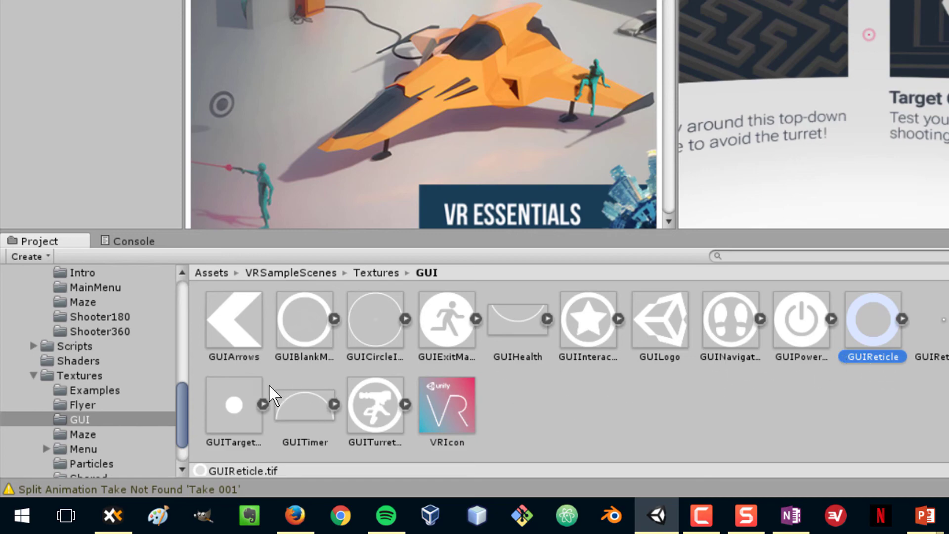
click(252, 406)
Step: Switch to XYplorer and copy GUIReticle.tif and GUITargetReticle.tif from the GUI folder into Downloads\VR Standard Assets\Textures
key(alt+Tab)
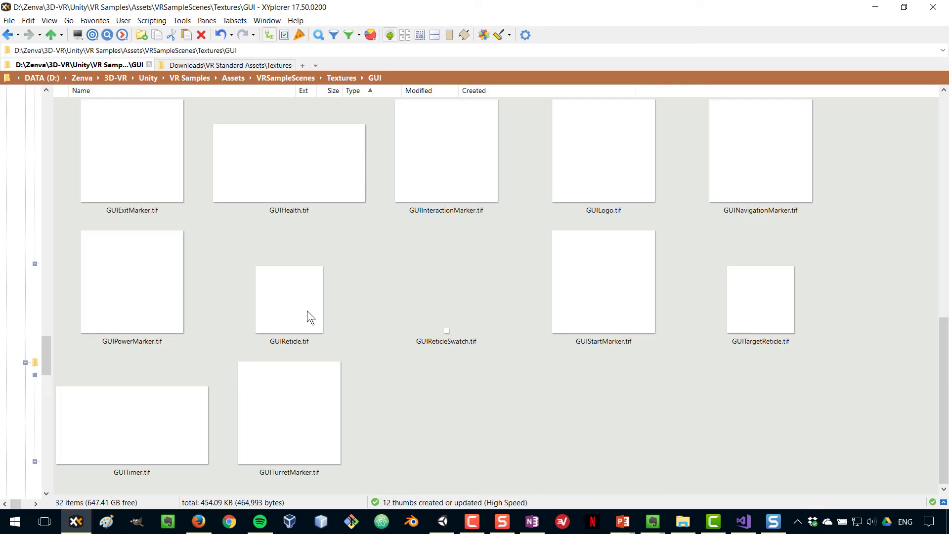
click(305, 306)
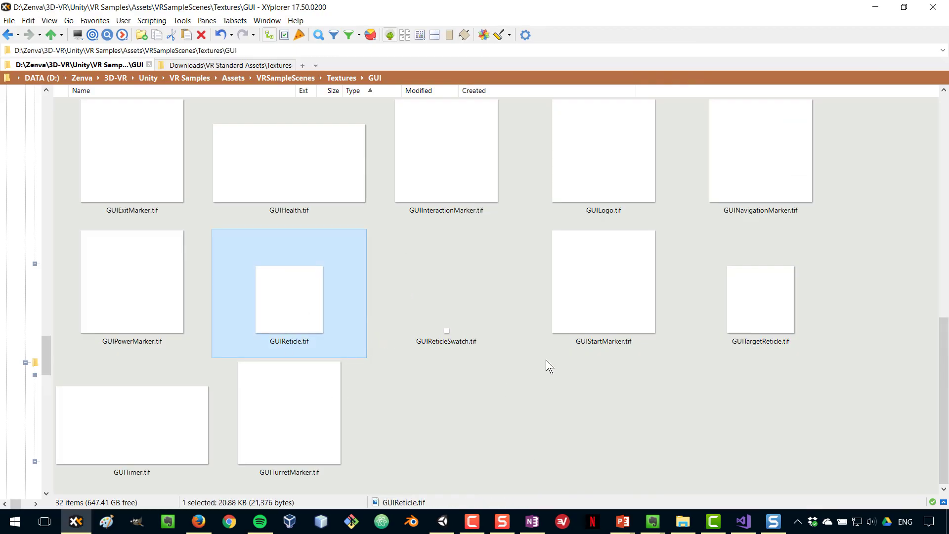
ctrl+click(762, 308)
key(ctrl+c)
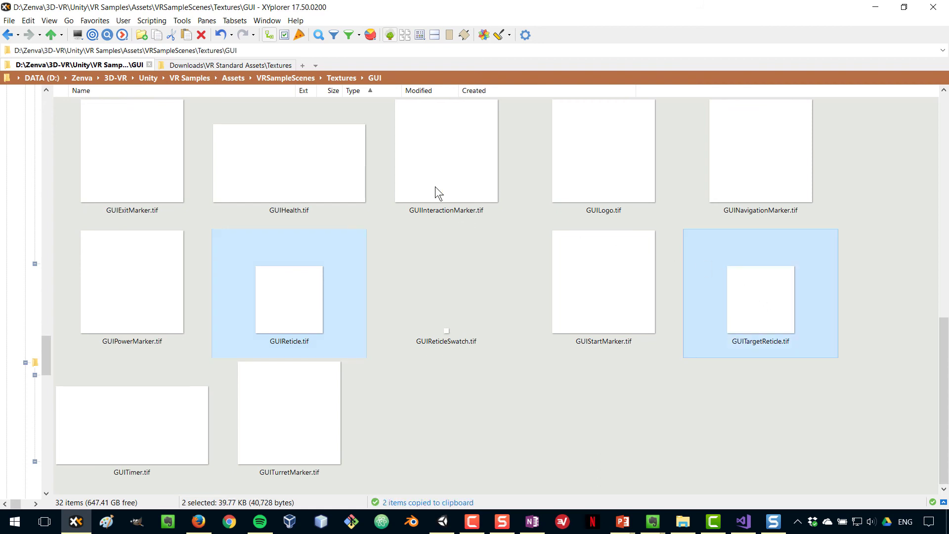
click(232, 65)
key(ctrl+v)
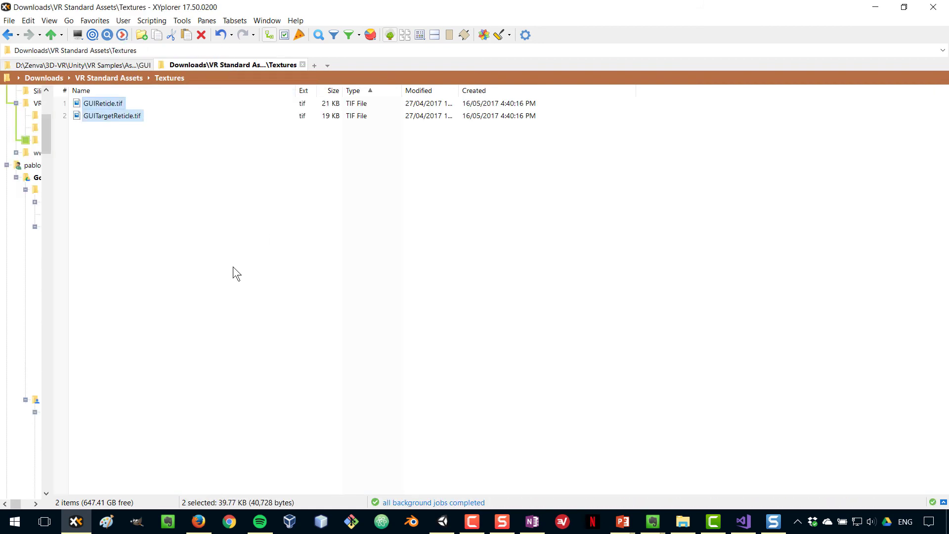
Step: Check the folders inside Downloads\VR Standard Assets, and return to the project's GUI textures folder with nothing selected
click(59, 36)
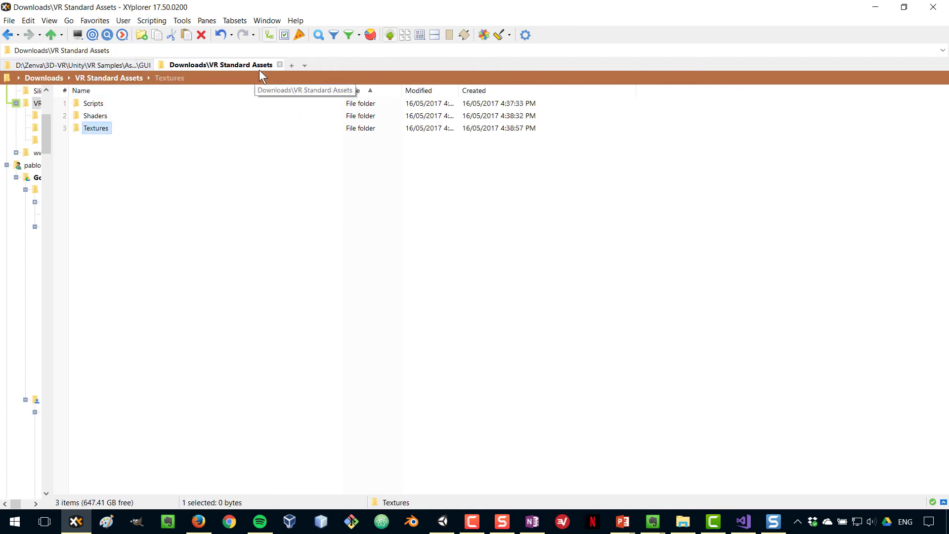
click(180, 193)
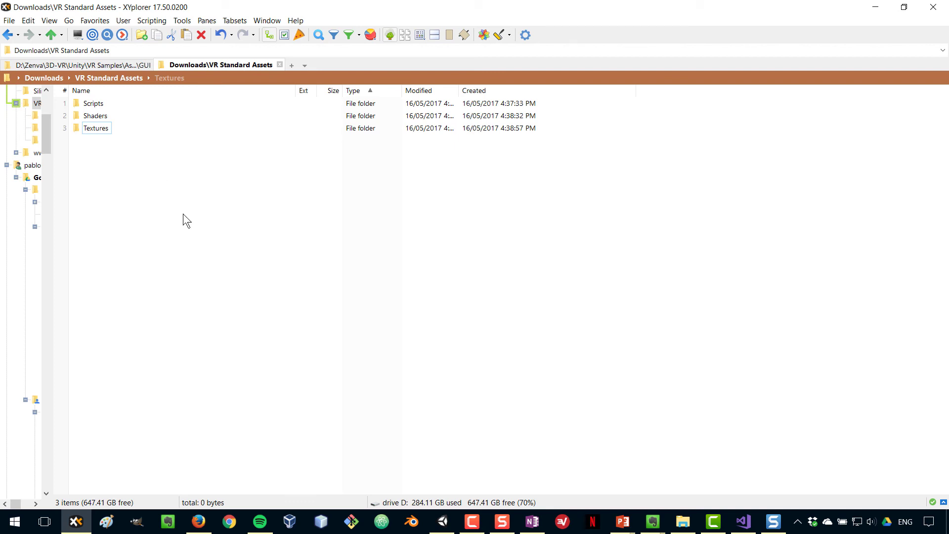
click(110, 66)
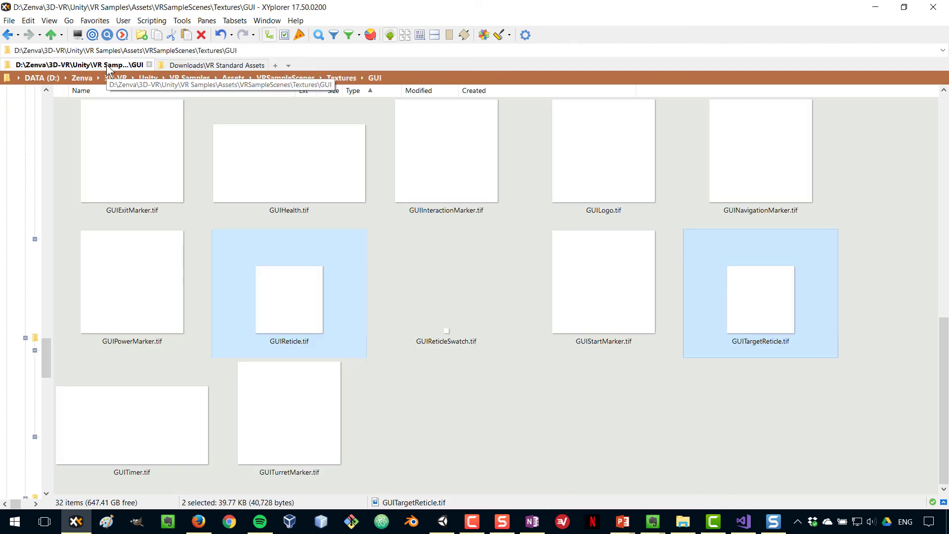
click(512, 464)
Step: Switch to Unity and look through the VRSampleScenes subfolders in the project assets
click(442, 522)
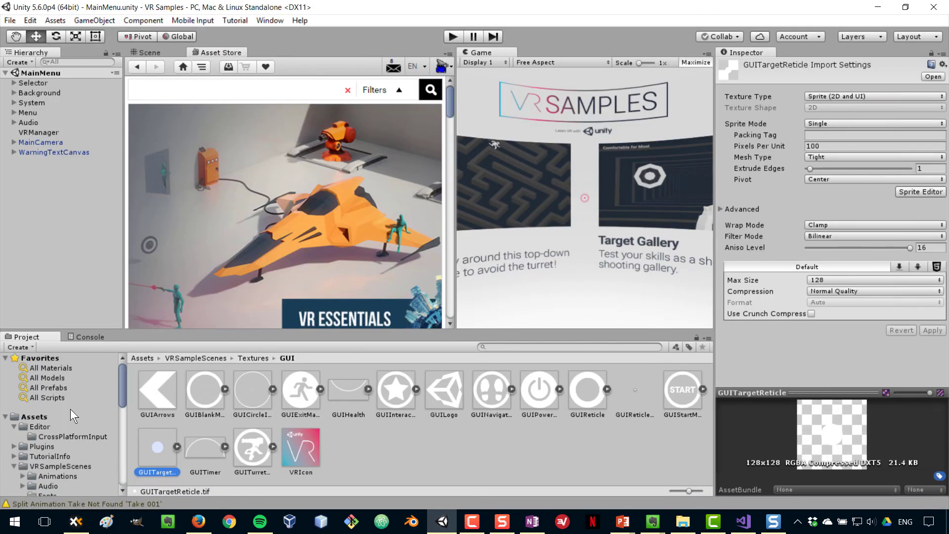
scroll(74, 410, down, 4)
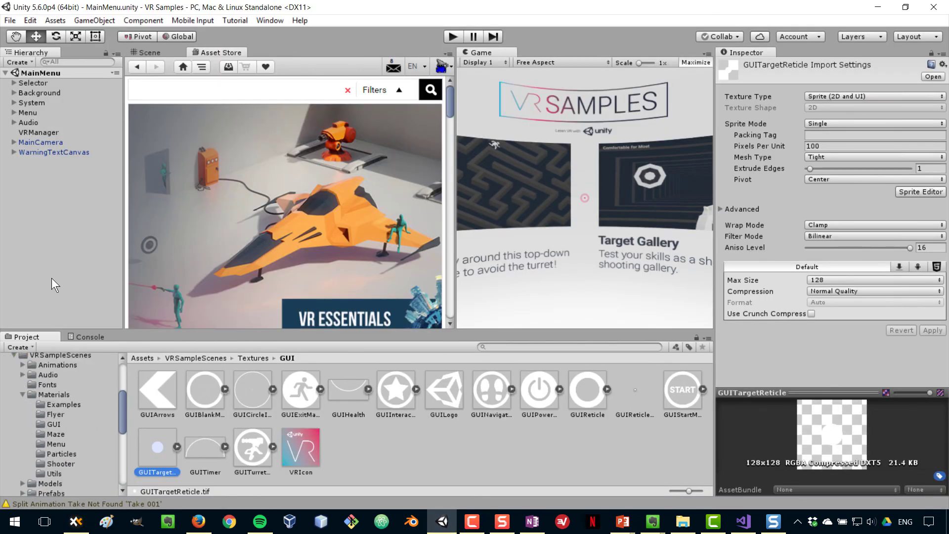